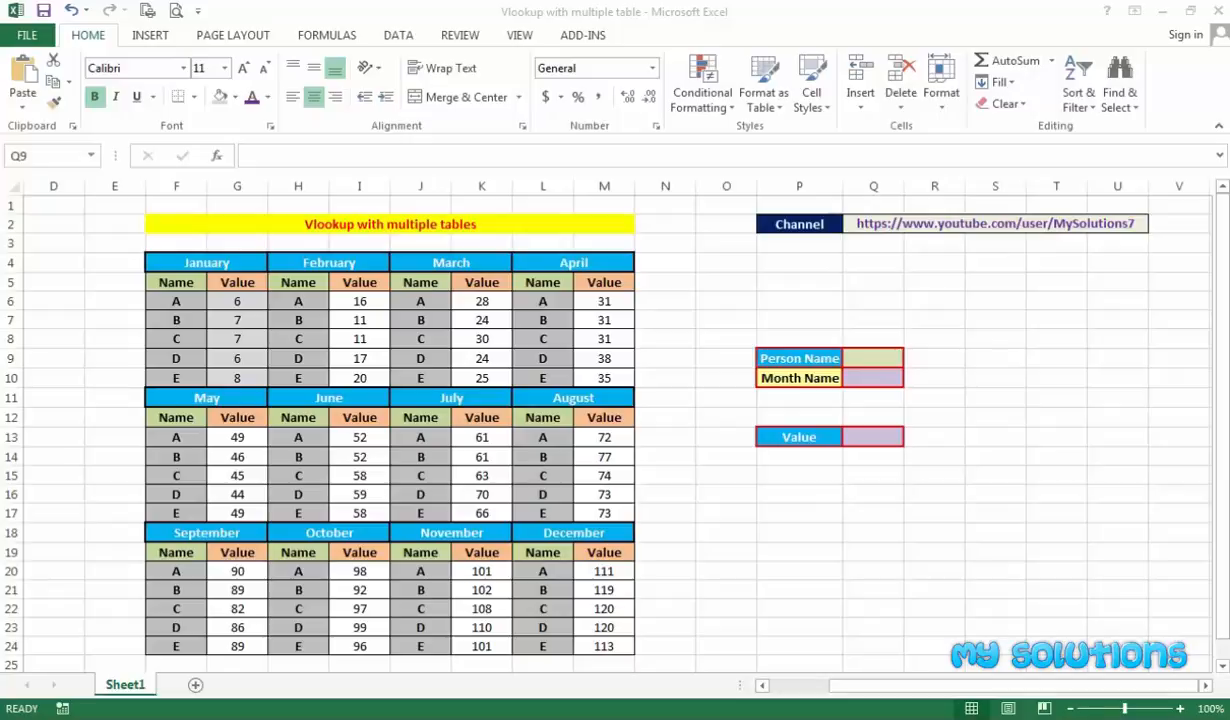
# Examine the name and value ranges of the January, February, March and April tables
pyautogui.click(177, 279)
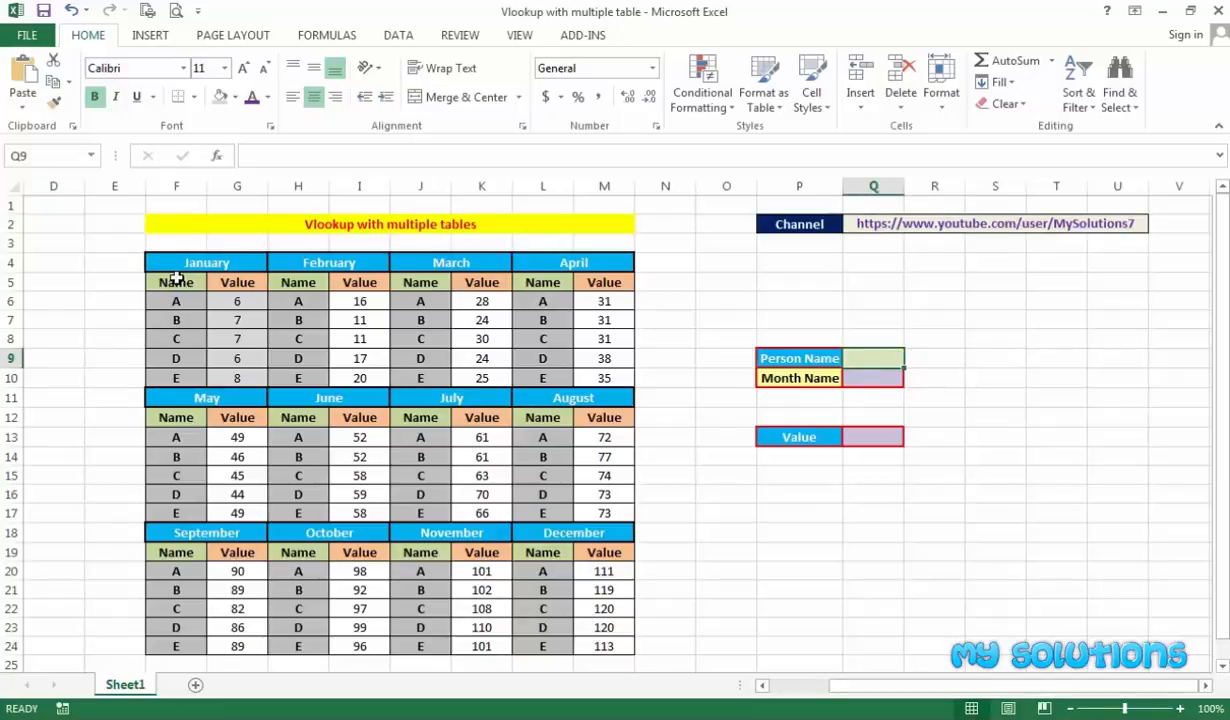
pyautogui.moveTo(172, 280); pyautogui.dragTo(232, 378)
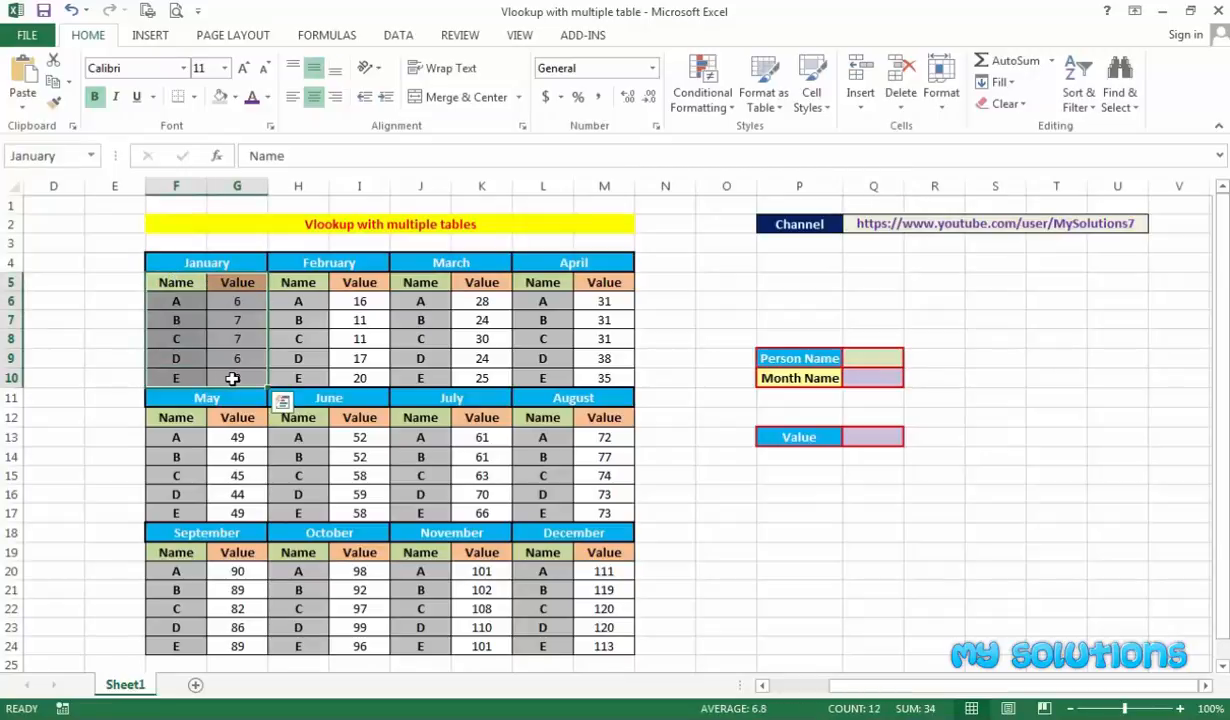
pyautogui.click(519, 239)
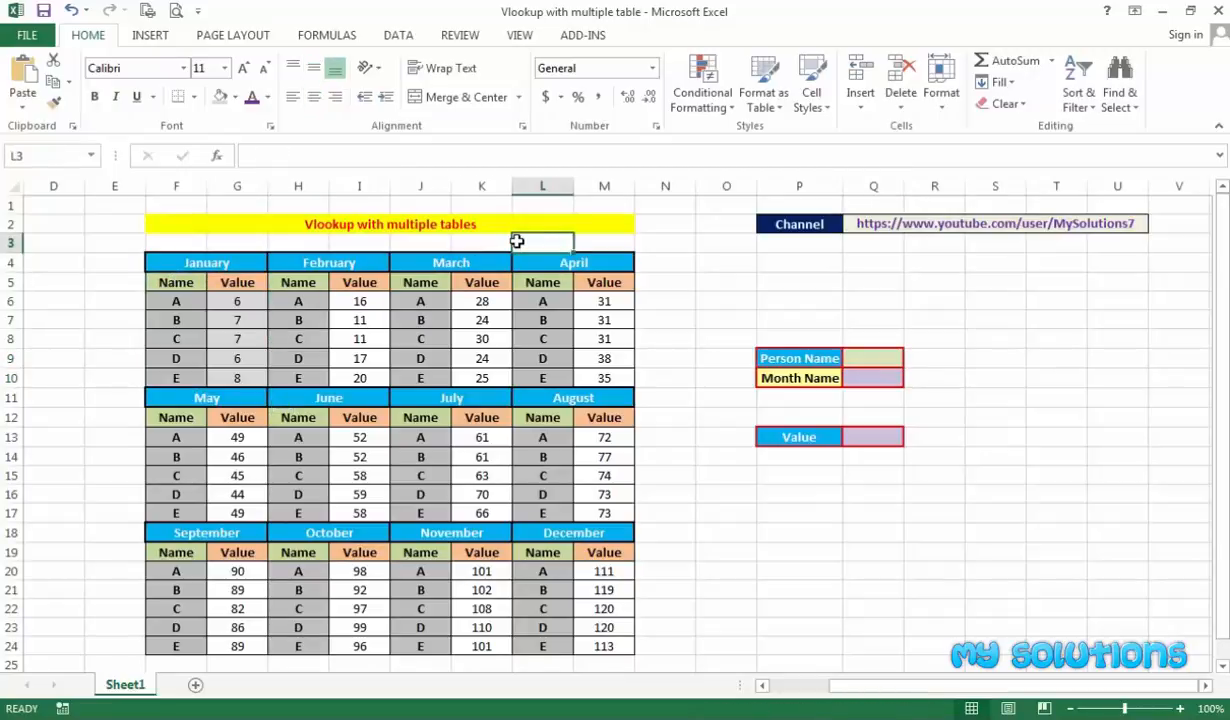
pyautogui.click(210, 262)
pyautogui.moveTo(180, 283); pyautogui.dragTo(236, 380)
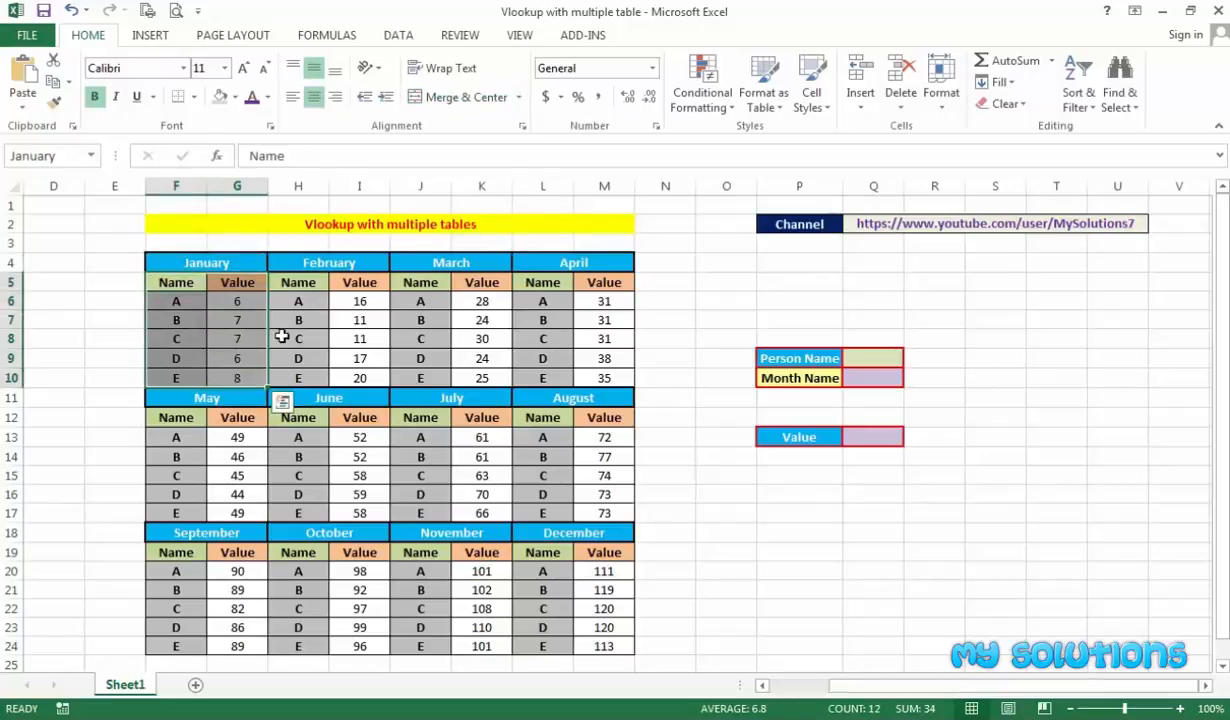
pyautogui.click(310, 265)
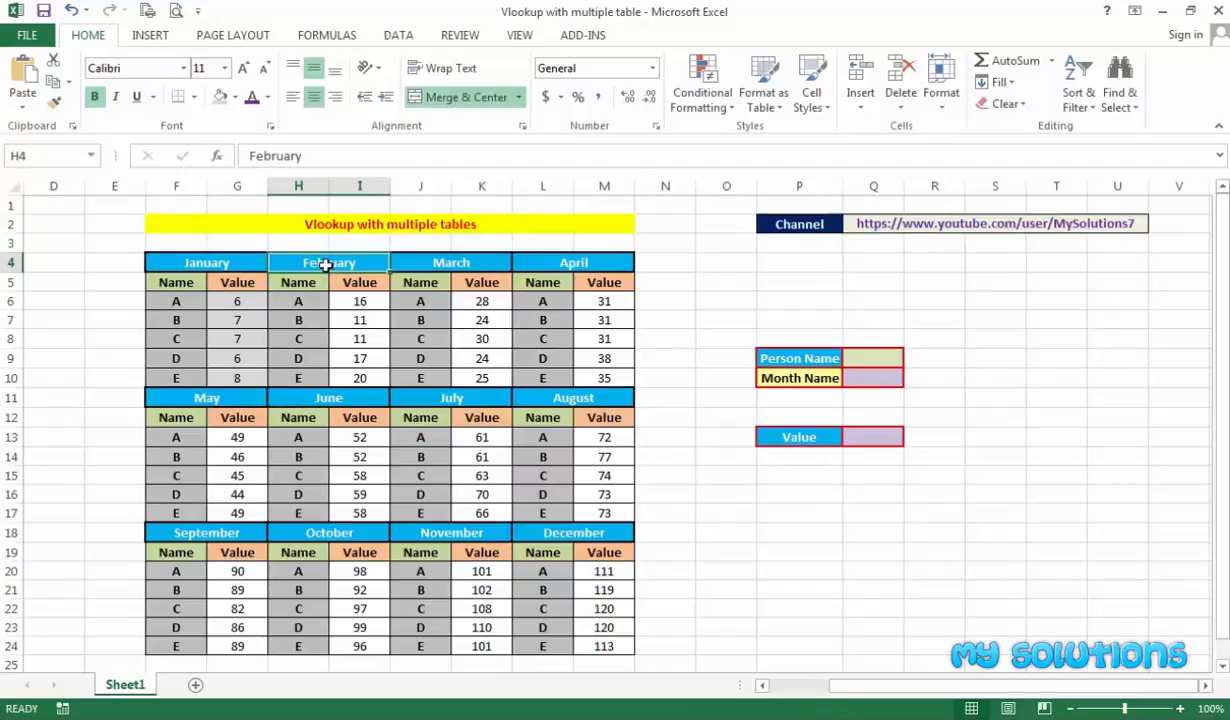
pyautogui.moveTo(294, 283); pyautogui.dragTo(357, 378)
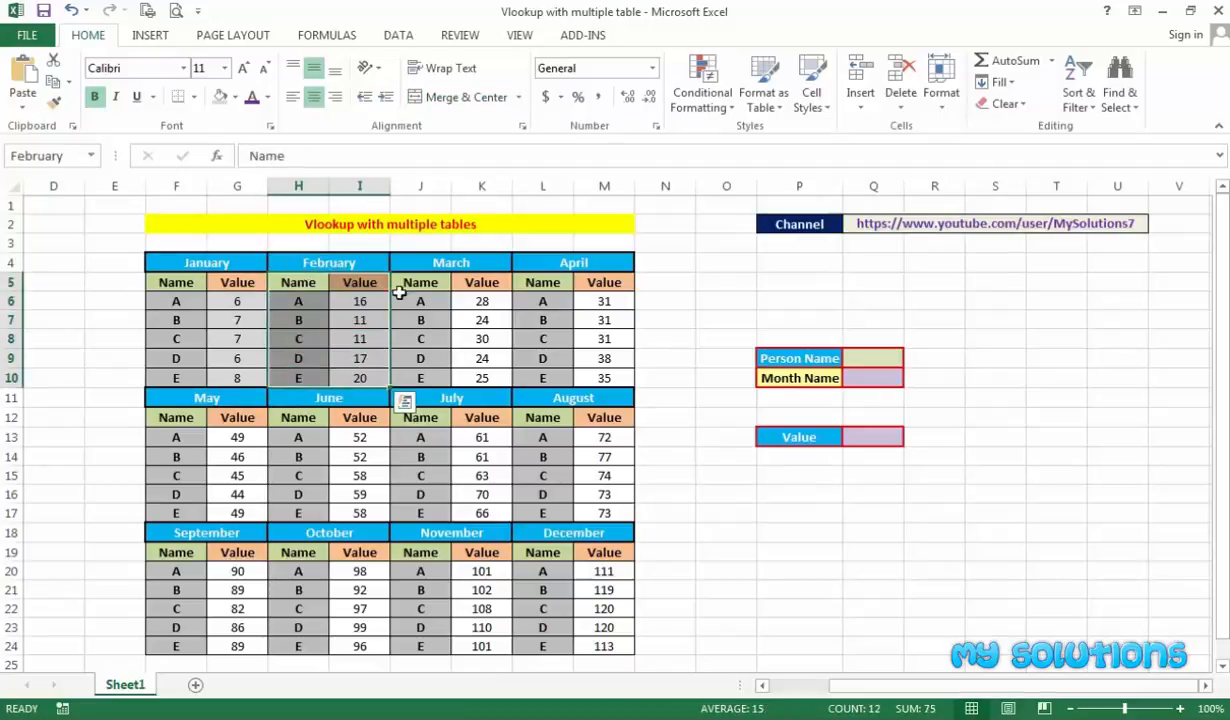
pyautogui.moveTo(410, 283); pyautogui.dragTo(475, 380)
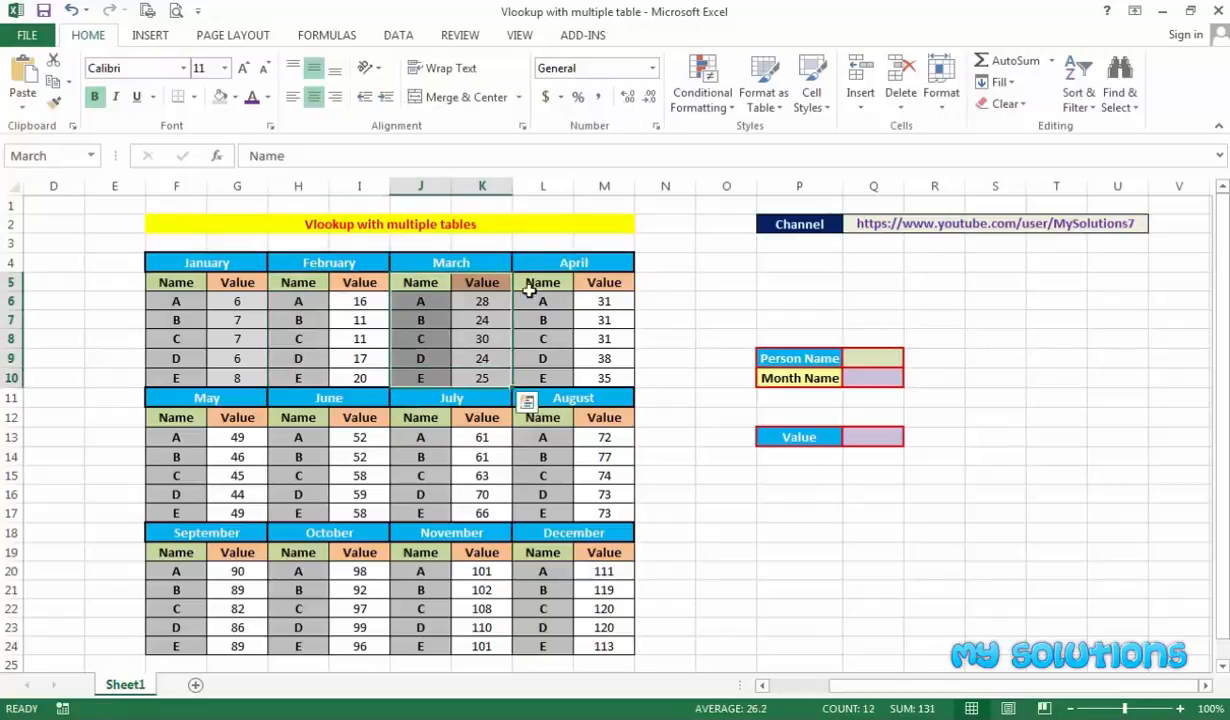
pyautogui.moveTo(513, 283); pyautogui.dragTo(625, 380)
pyautogui.click(690, 306)
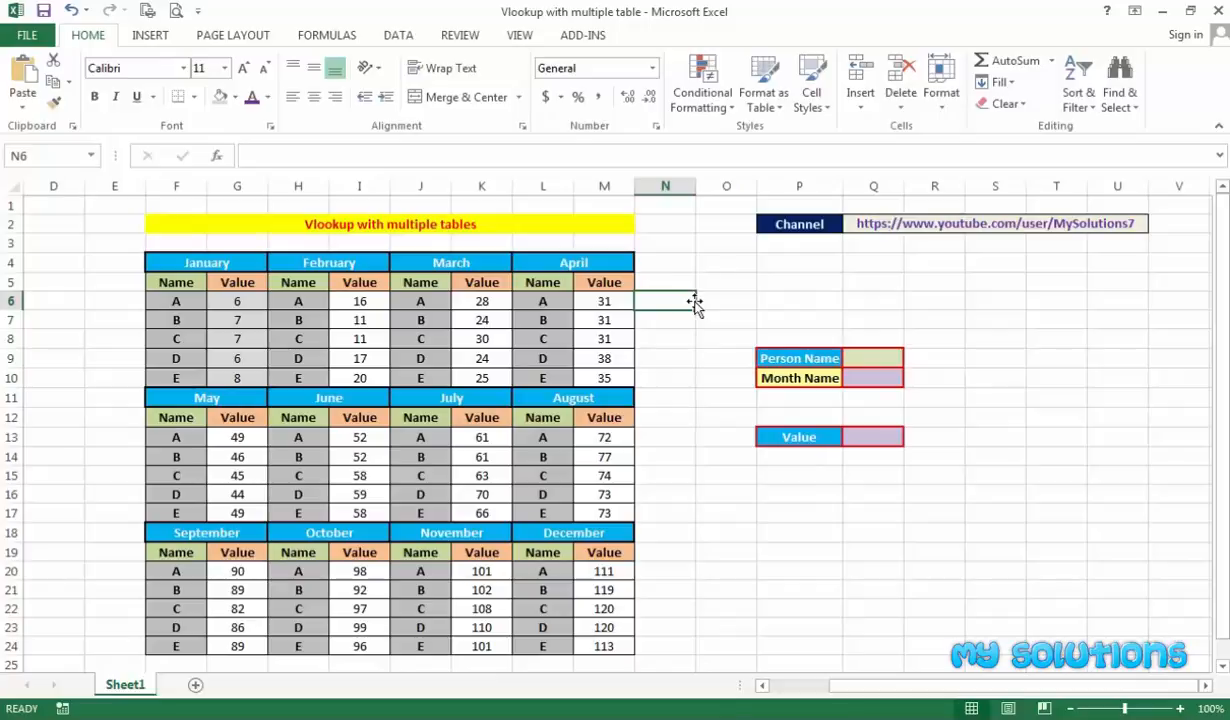
# Enter "a" as a test lookup name in cell O5
pyautogui.click(804, 278)
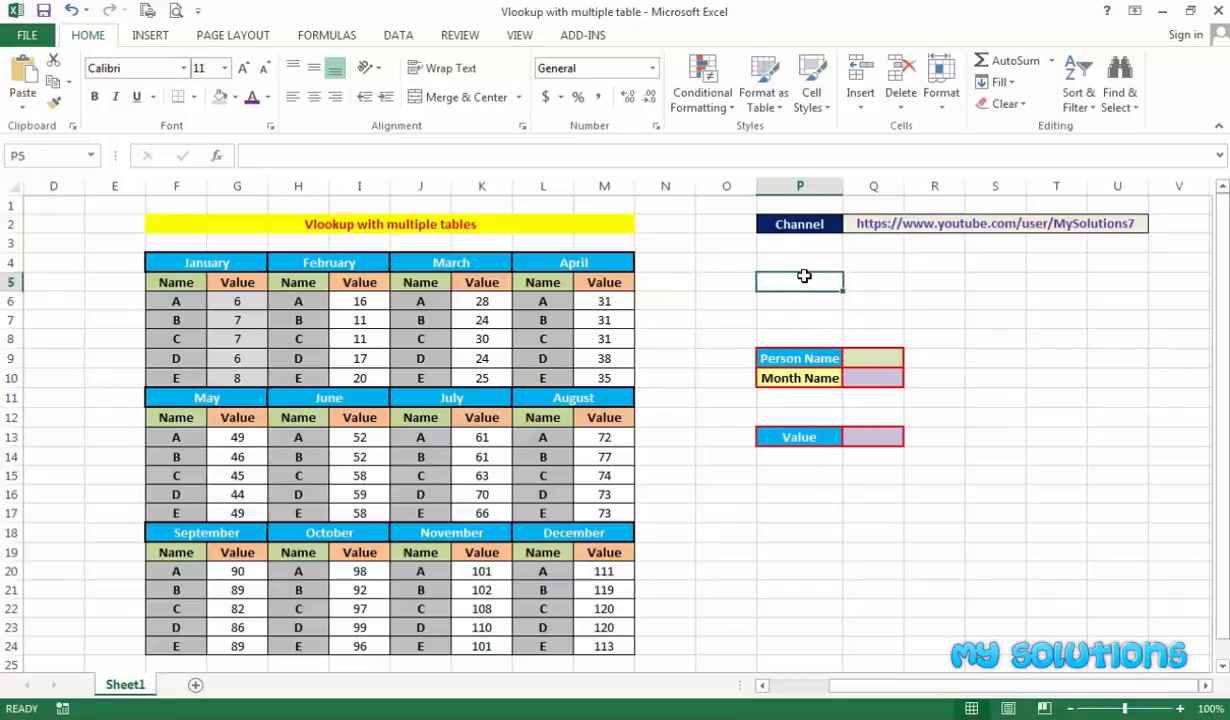
pyautogui.click(727, 288)
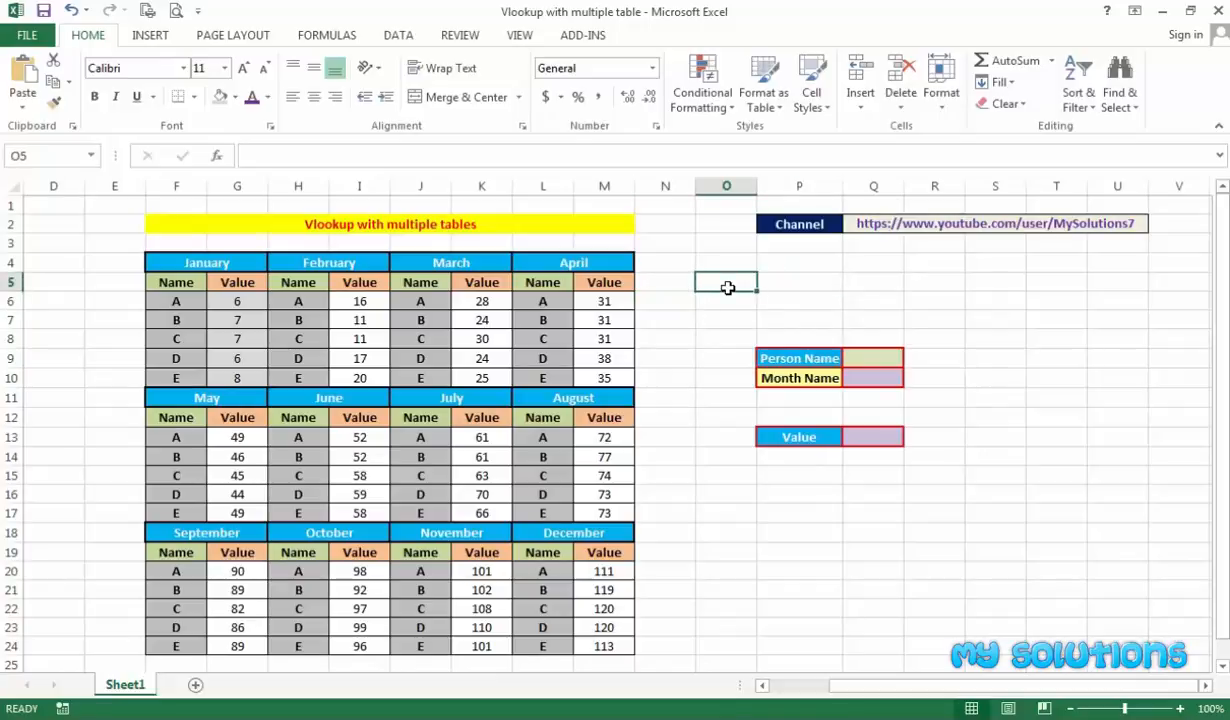
pyautogui.write('a')
pyautogui.press('Tab')
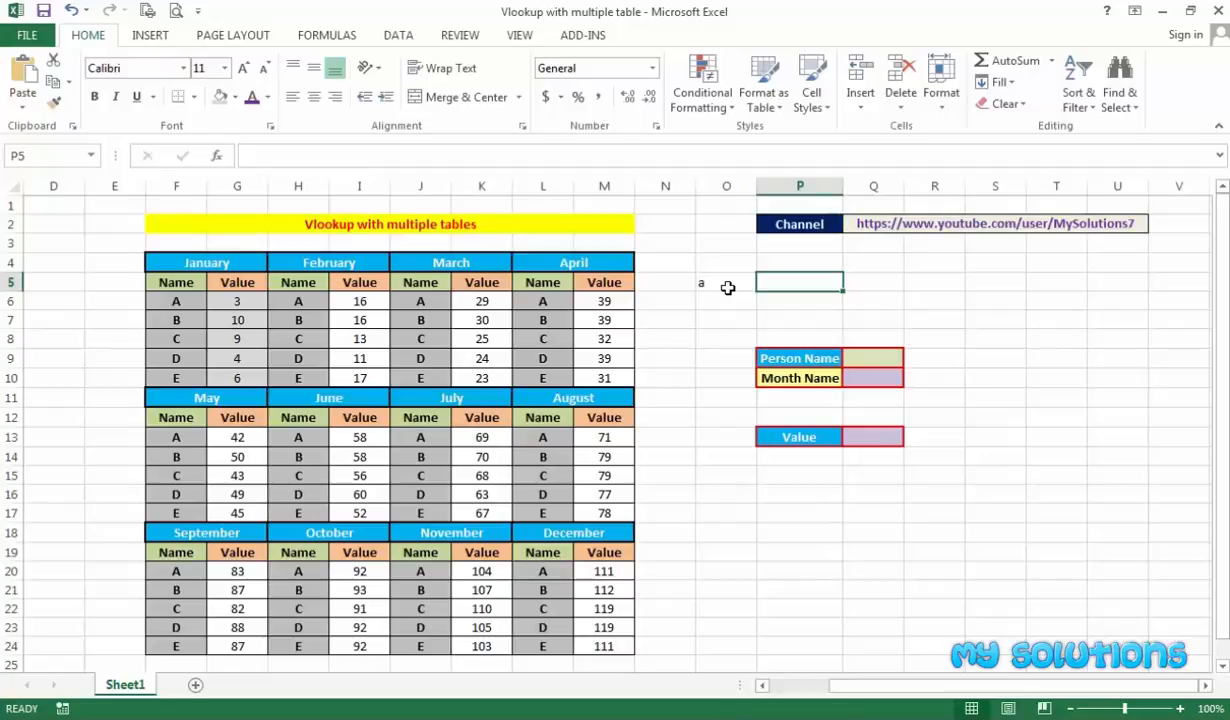
# Enter the formula =VLOOKUP(O5,January,2,0) in cell P5, using the January table as the lookup range
pyautogui.write('=vlo')
pyautogui.press('Tab')
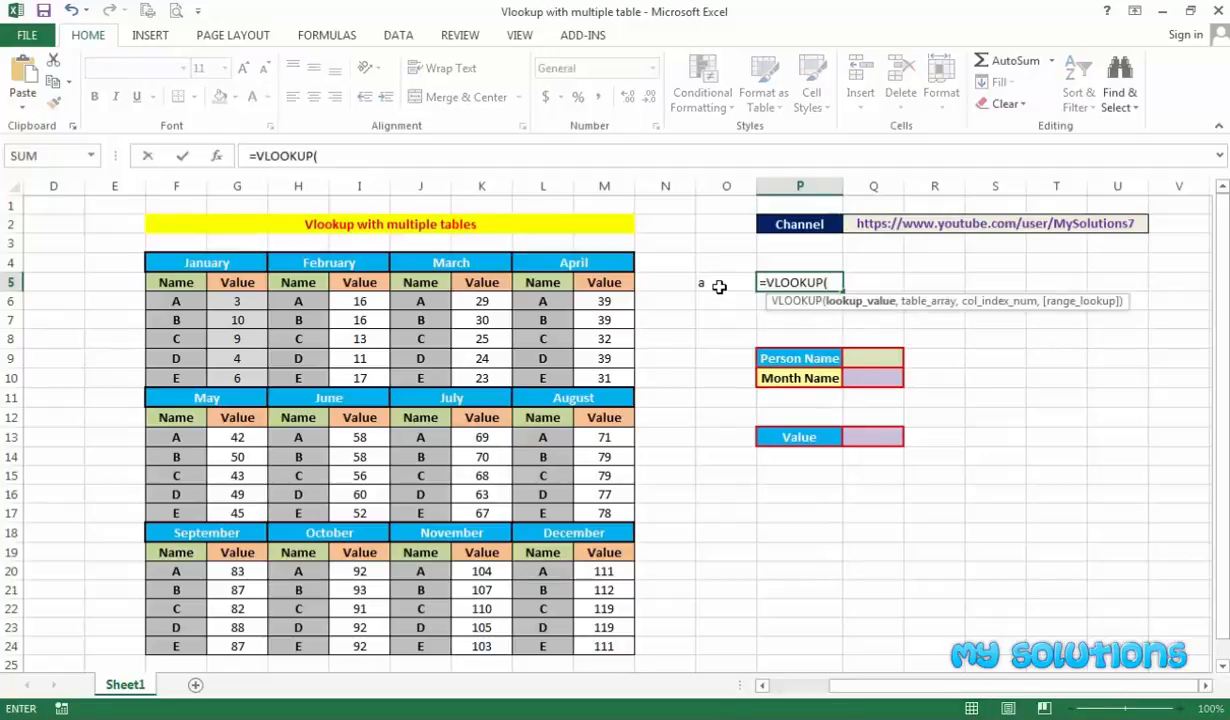
pyautogui.click(720, 282)
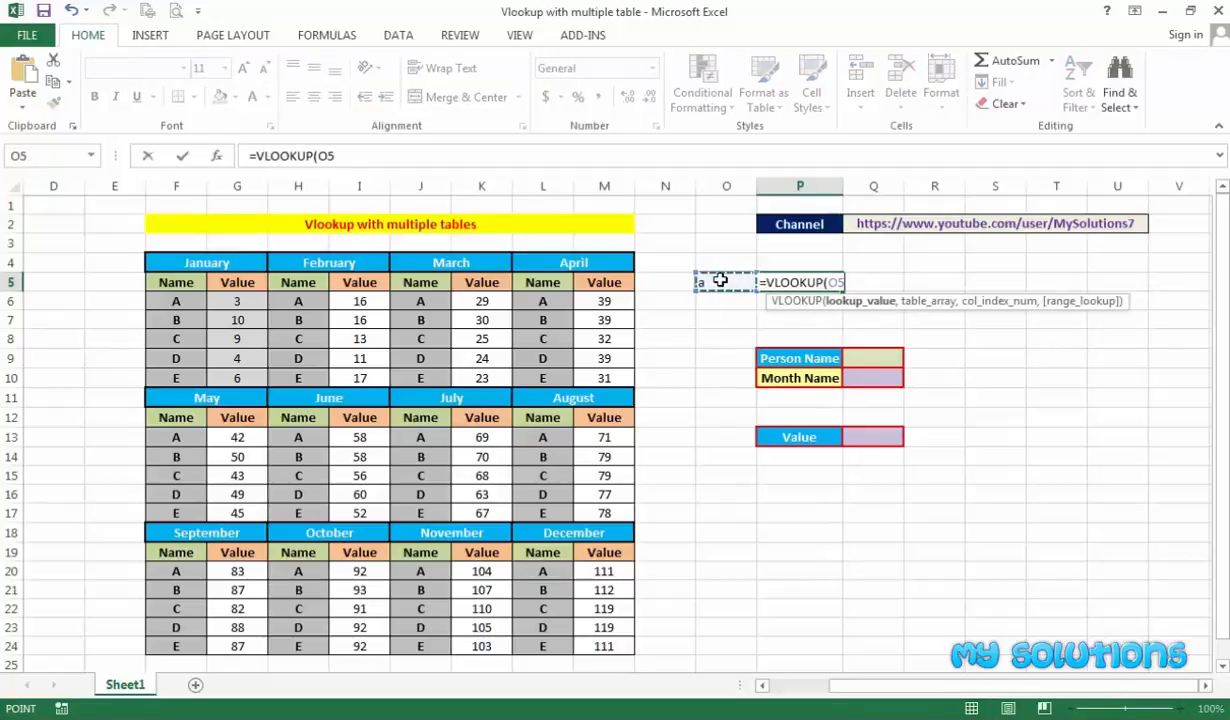
pyautogui.write(',')
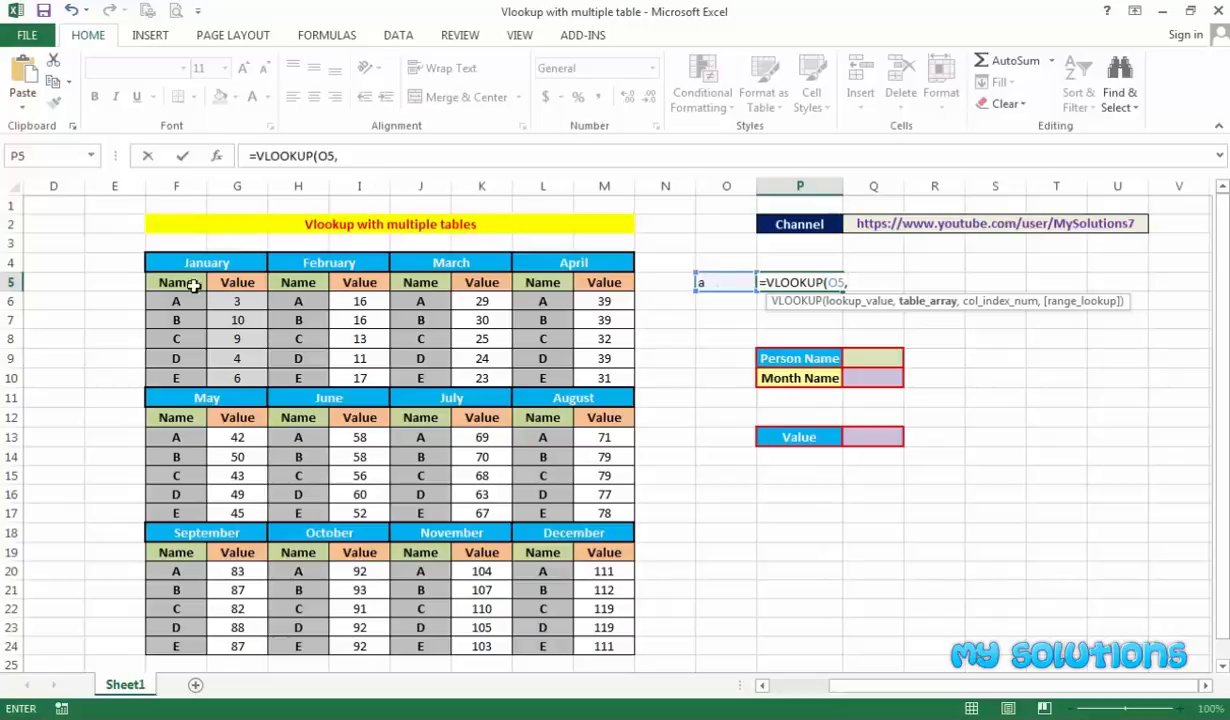
pyautogui.moveTo(193, 287); pyautogui.dragTo(235, 381)
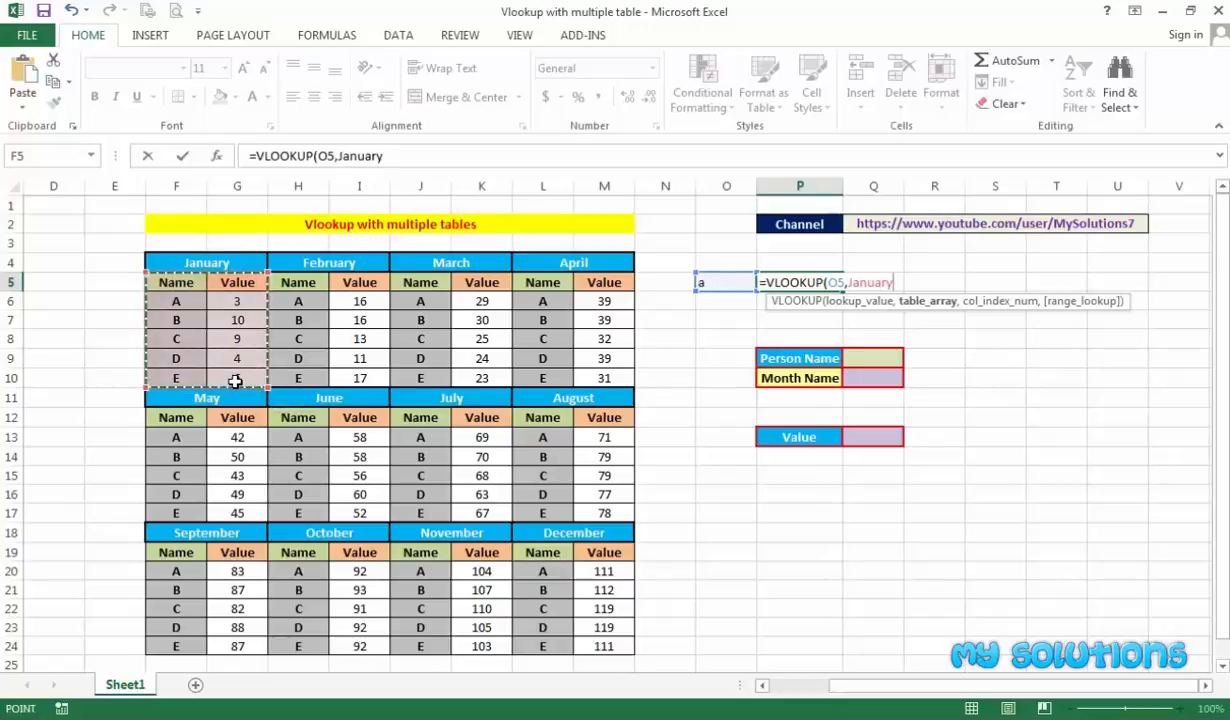
pyautogui.write(',')
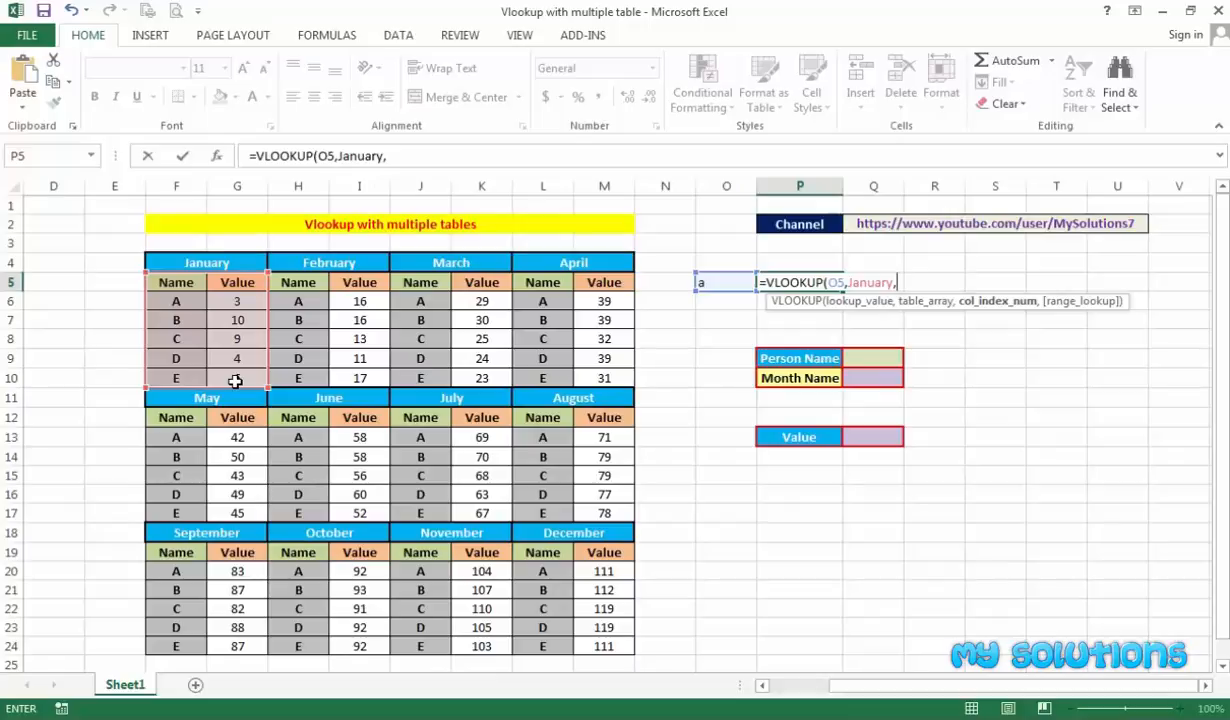
pyautogui.write('2,')
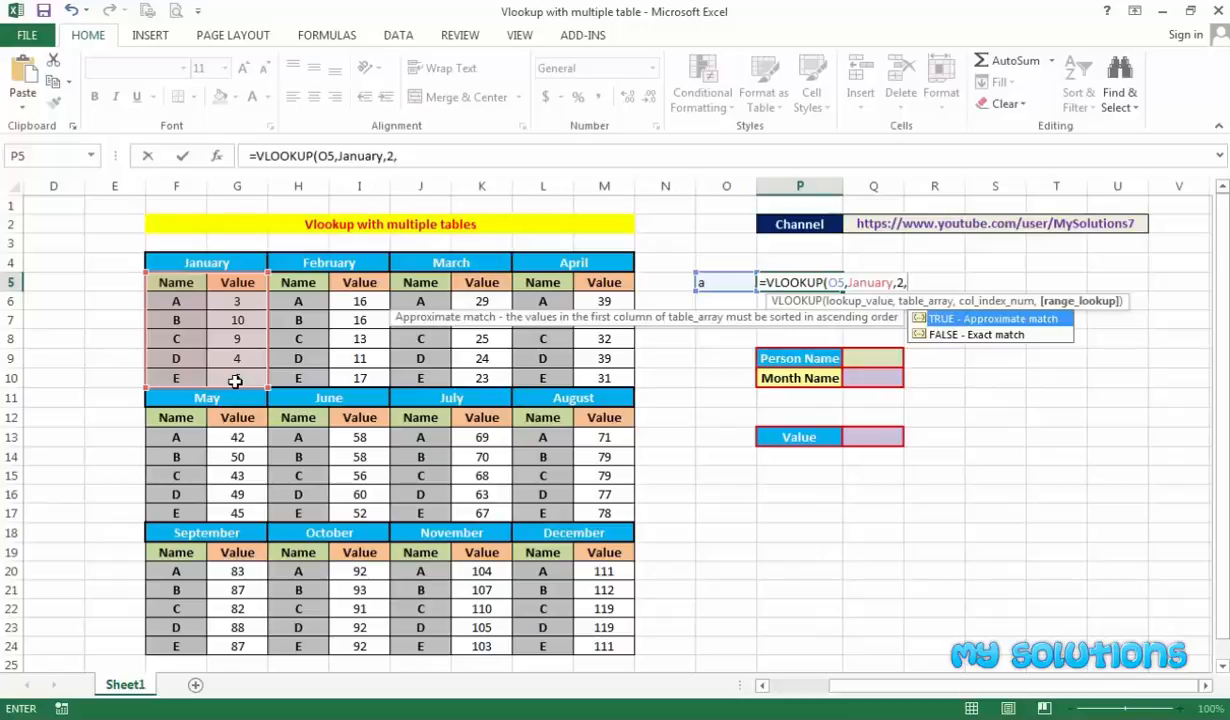
pyautogui.write('0)')
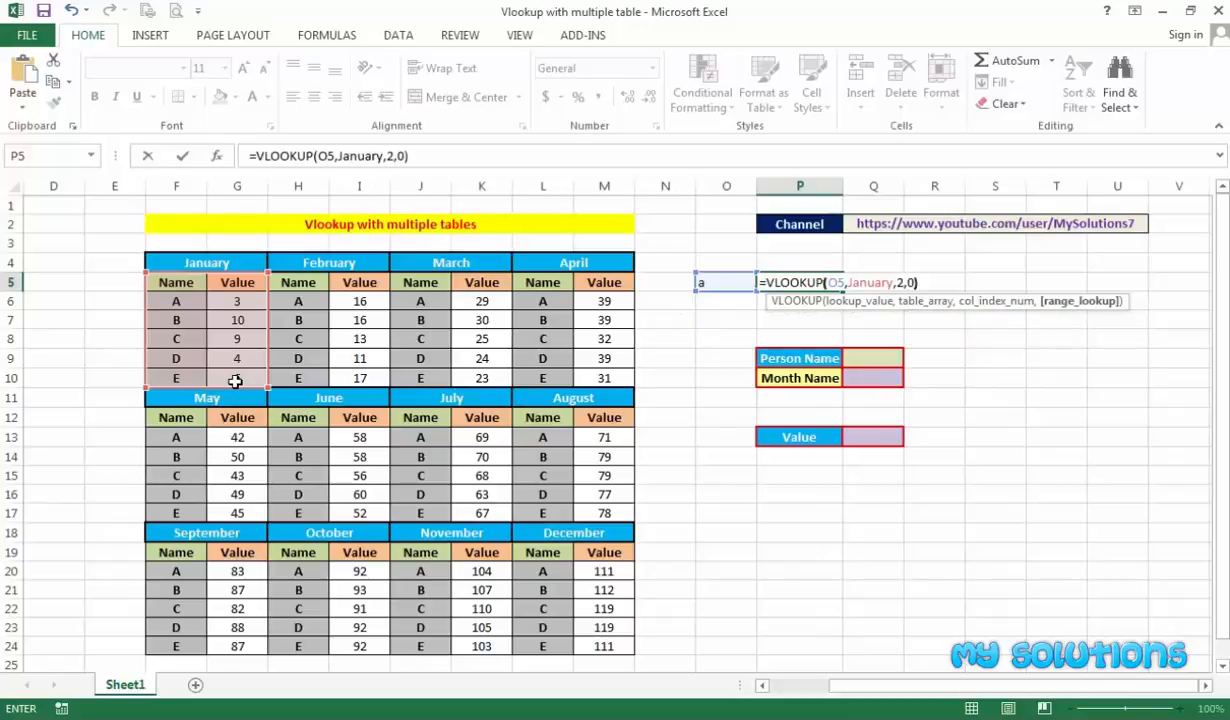
pyautogui.press('Return')
pyautogui.press('Up')
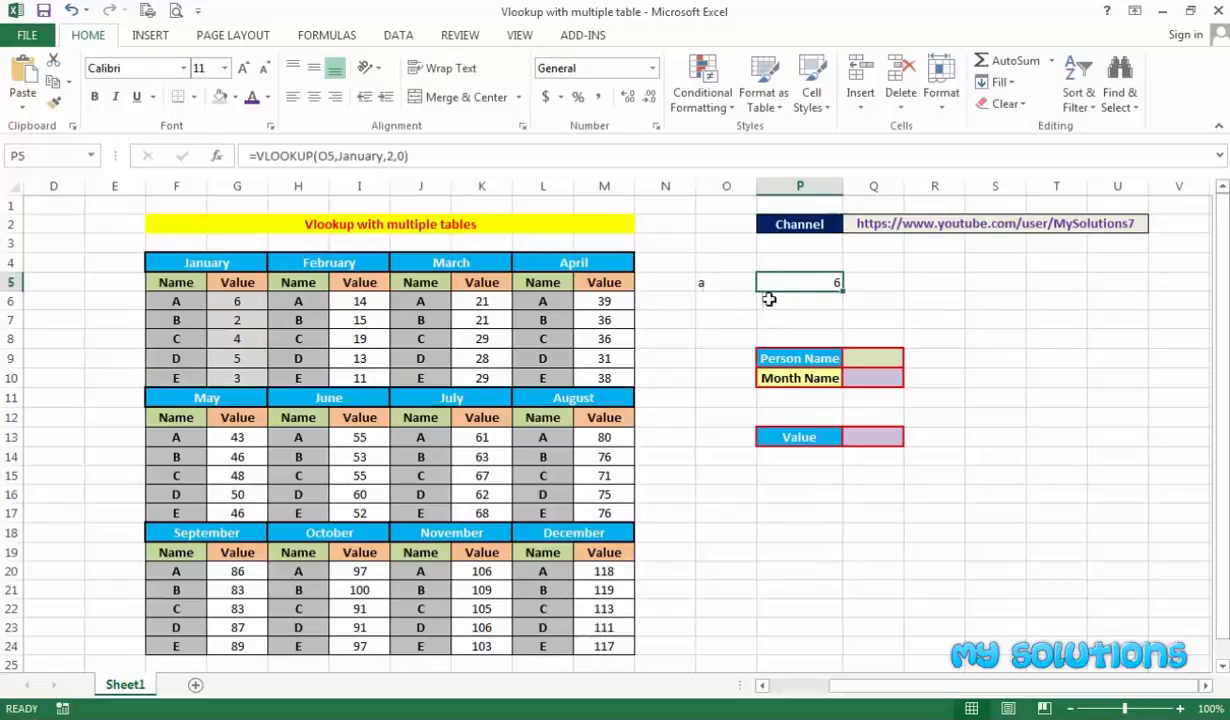
# Replace the table range in the P5 formula with the February table, giving =VLOOKUP(O5,February,2,0)
pyautogui.doubleClick(825, 281)
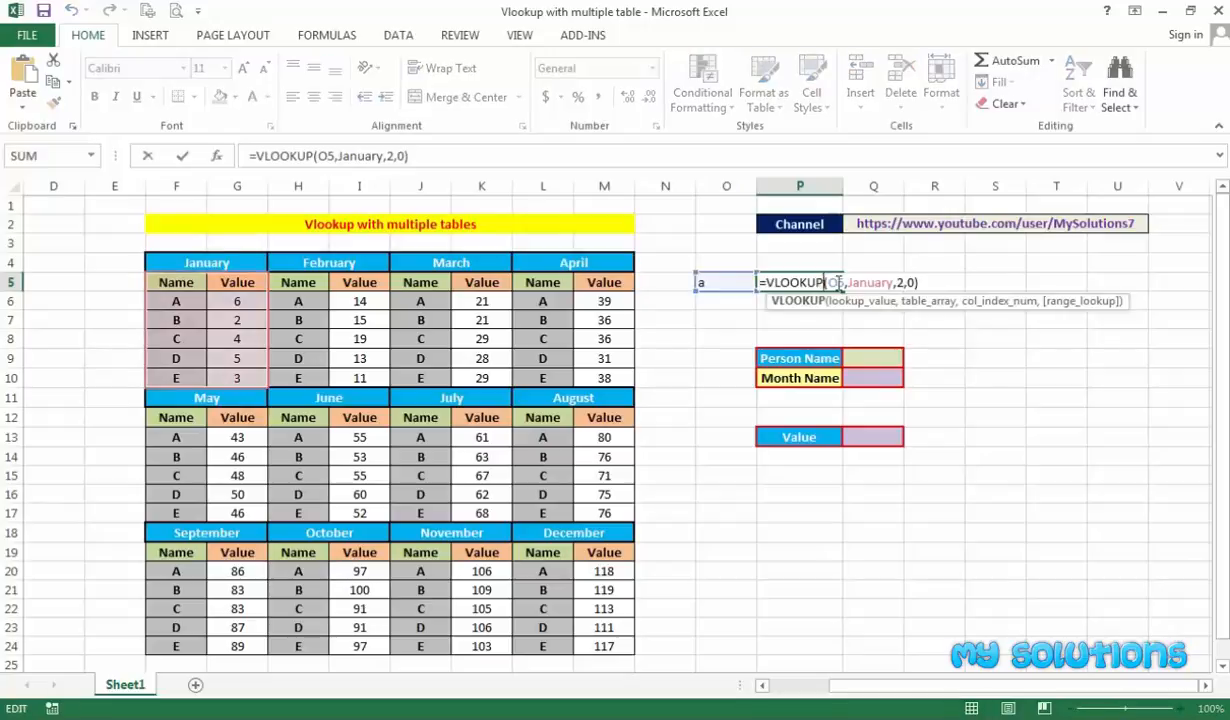
pyautogui.click(894, 283)
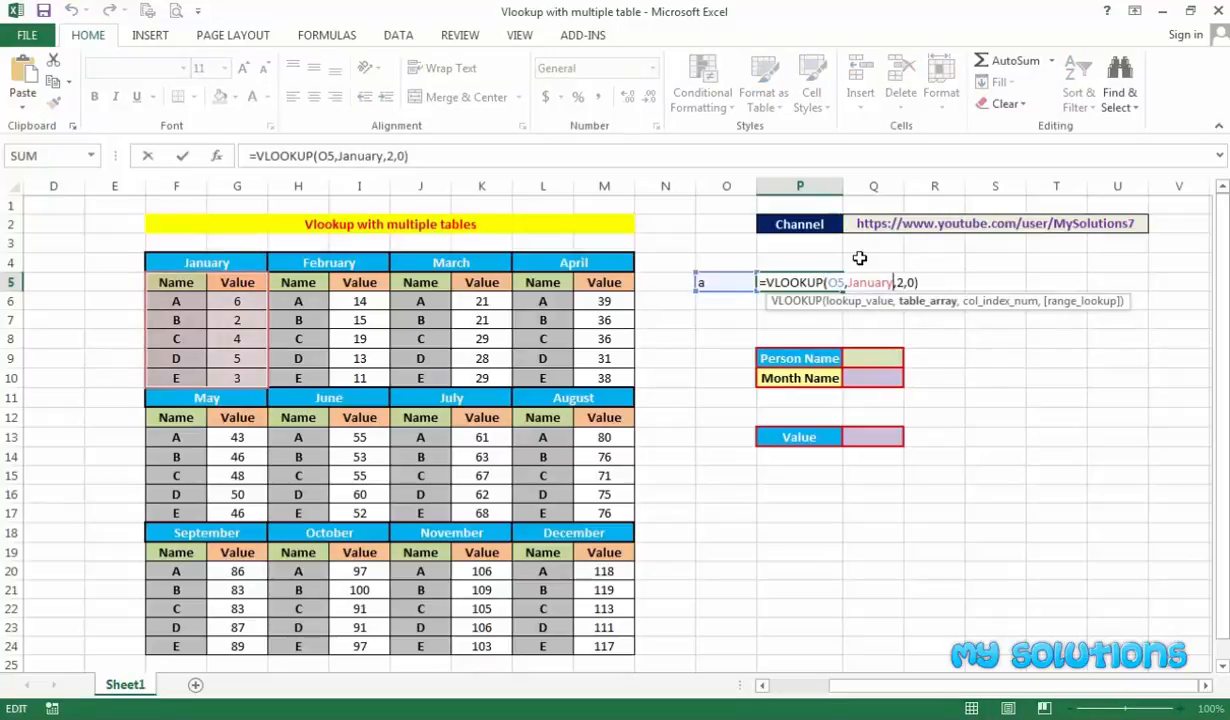
pyautogui.press('BackSpace')
pyautogui.press('BackSpace')
pyautogui.press('BackSpace')
pyautogui.press('BackSpace')
pyautogui.press('BackSpace')
pyautogui.press('BackSpace')
pyautogui.press('BackSpace')
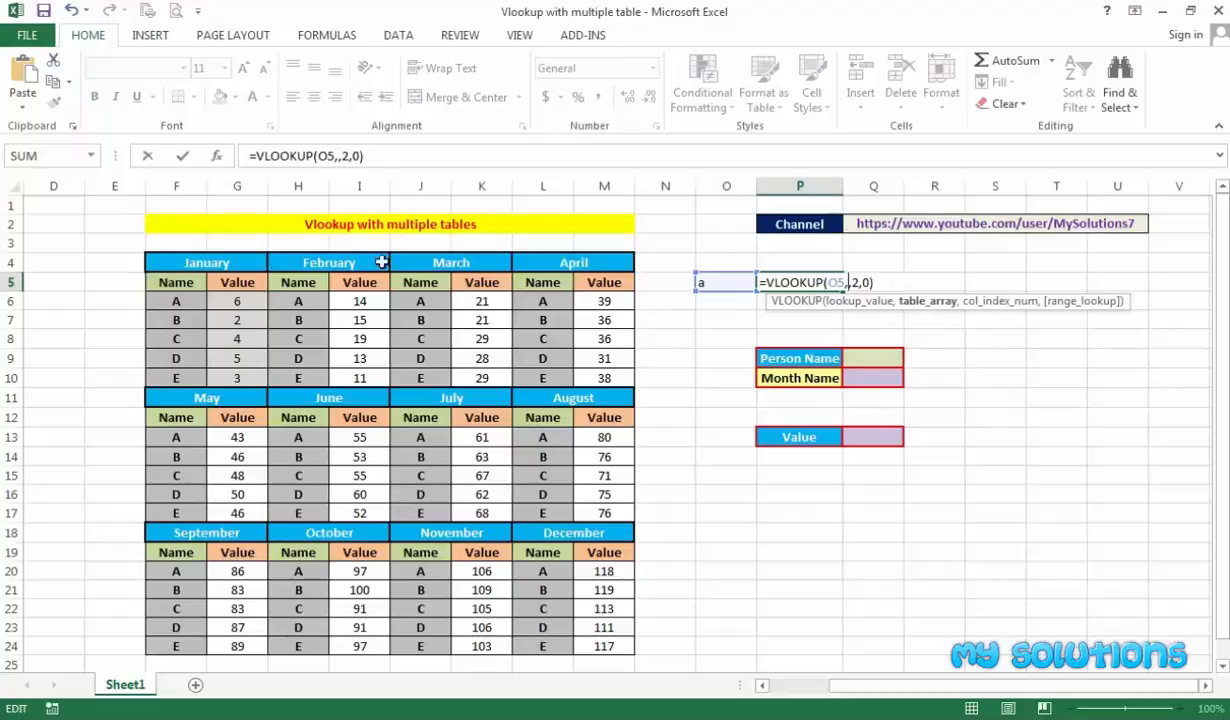
pyautogui.moveTo(294, 279); pyautogui.dragTo(356, 376)
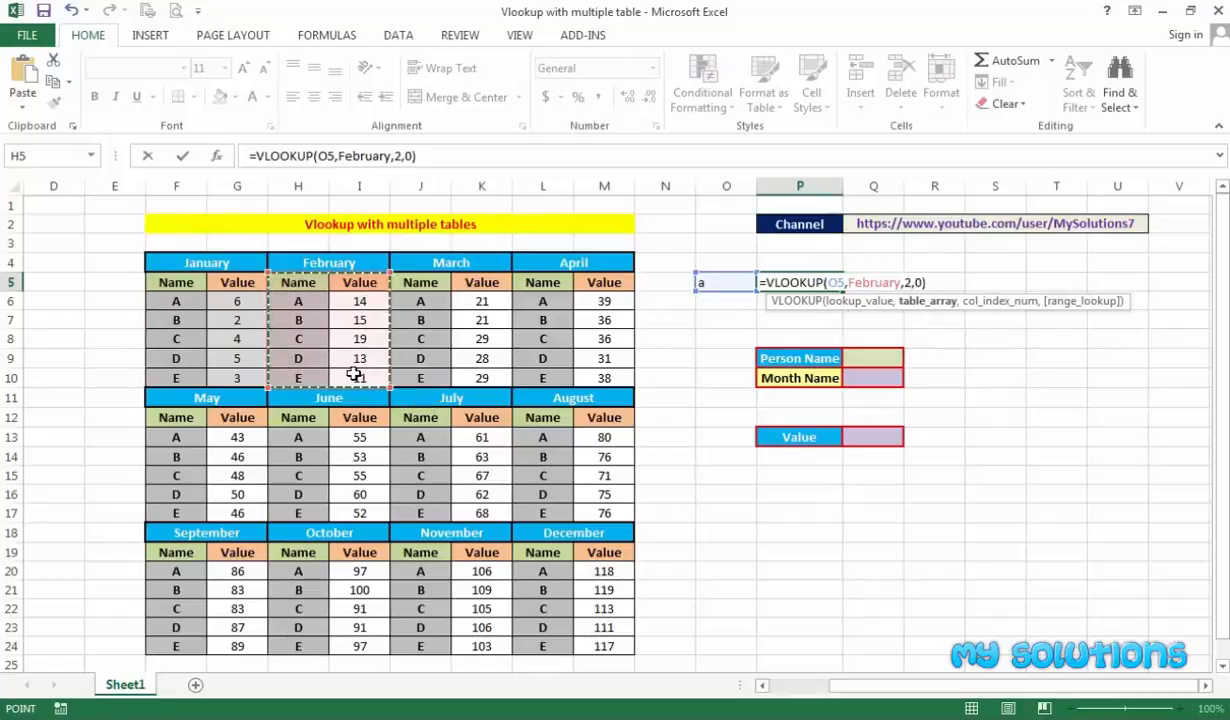
pyautogui.press('Return')
pyautogui.press('Up')
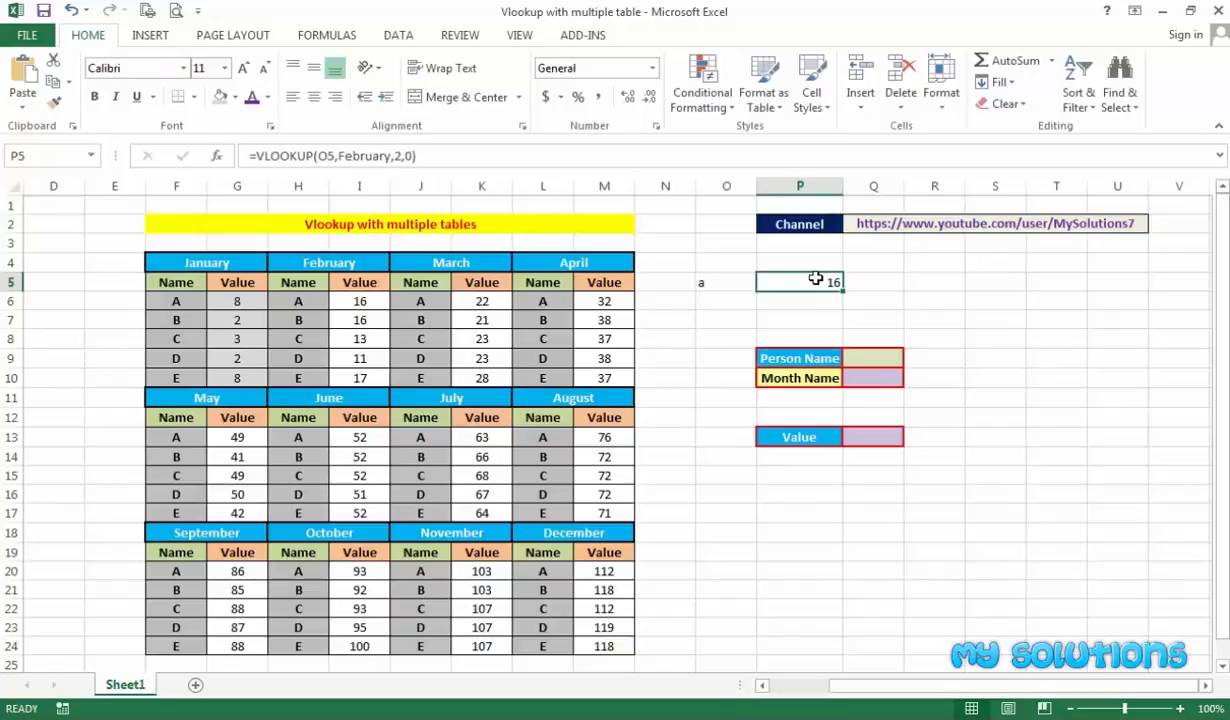
# Clear the test lookup name and formula from cells O5:P5
pyautogui.click(884, 358)
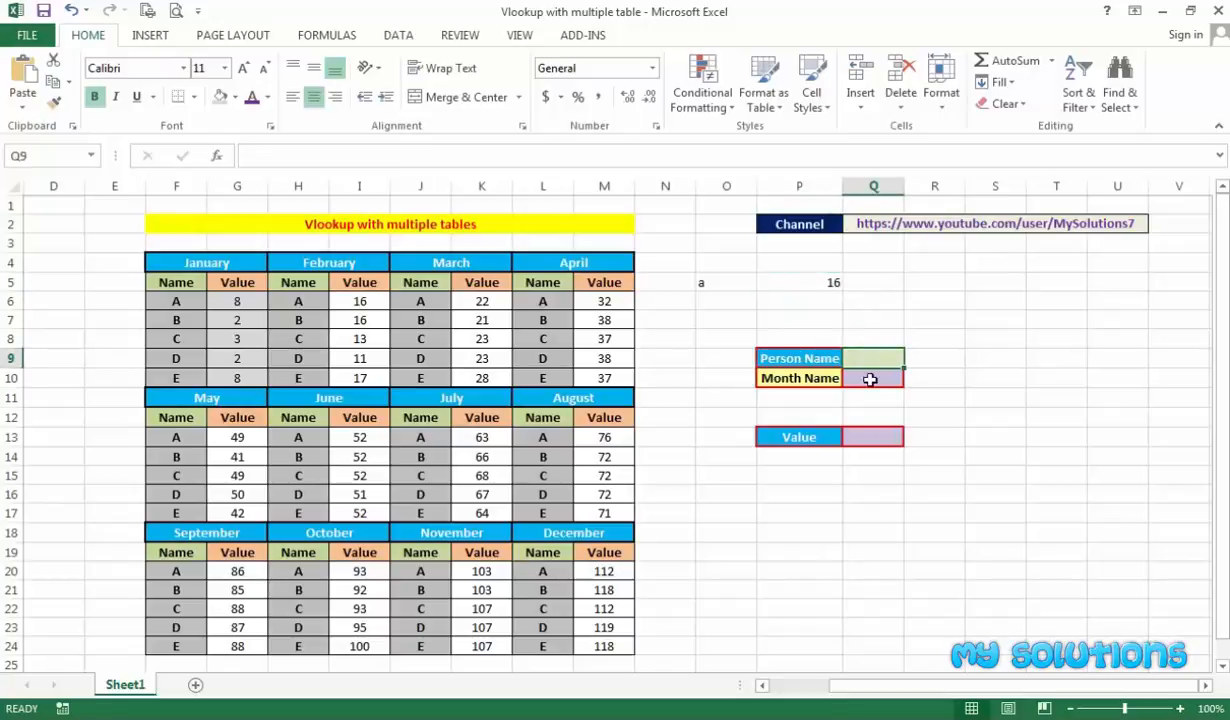
pyautogui.click(869, 378)
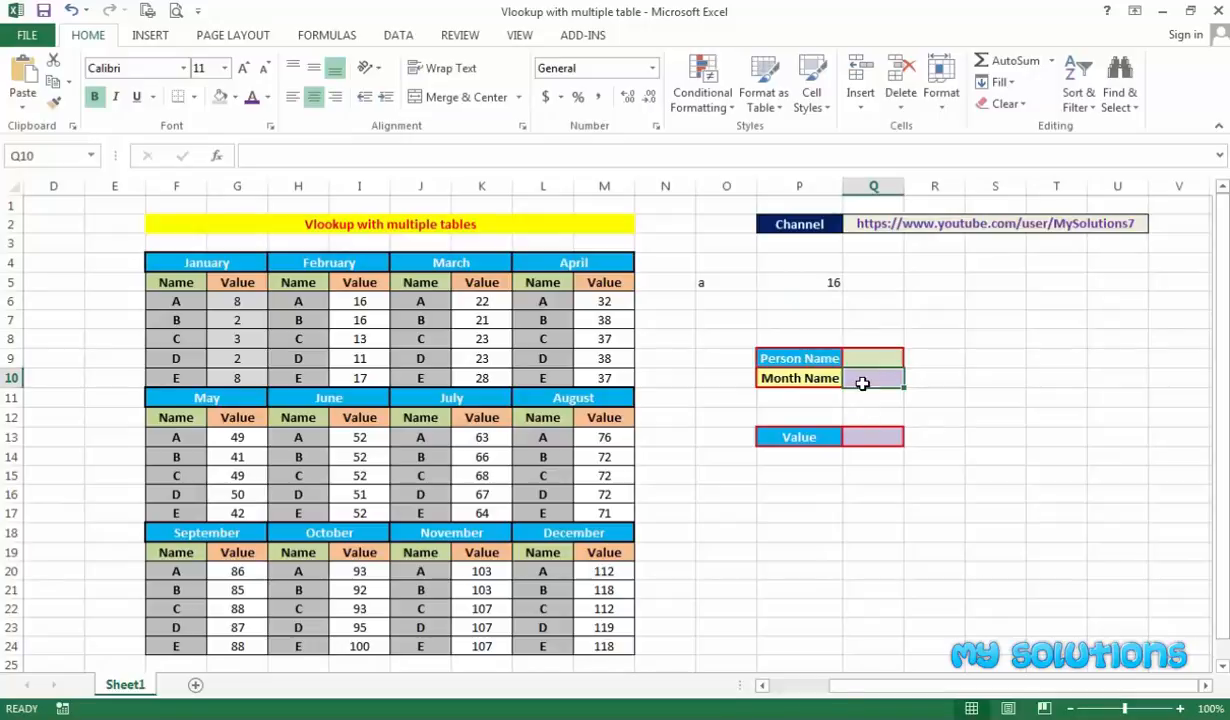
pyautogui.click(865, 436)
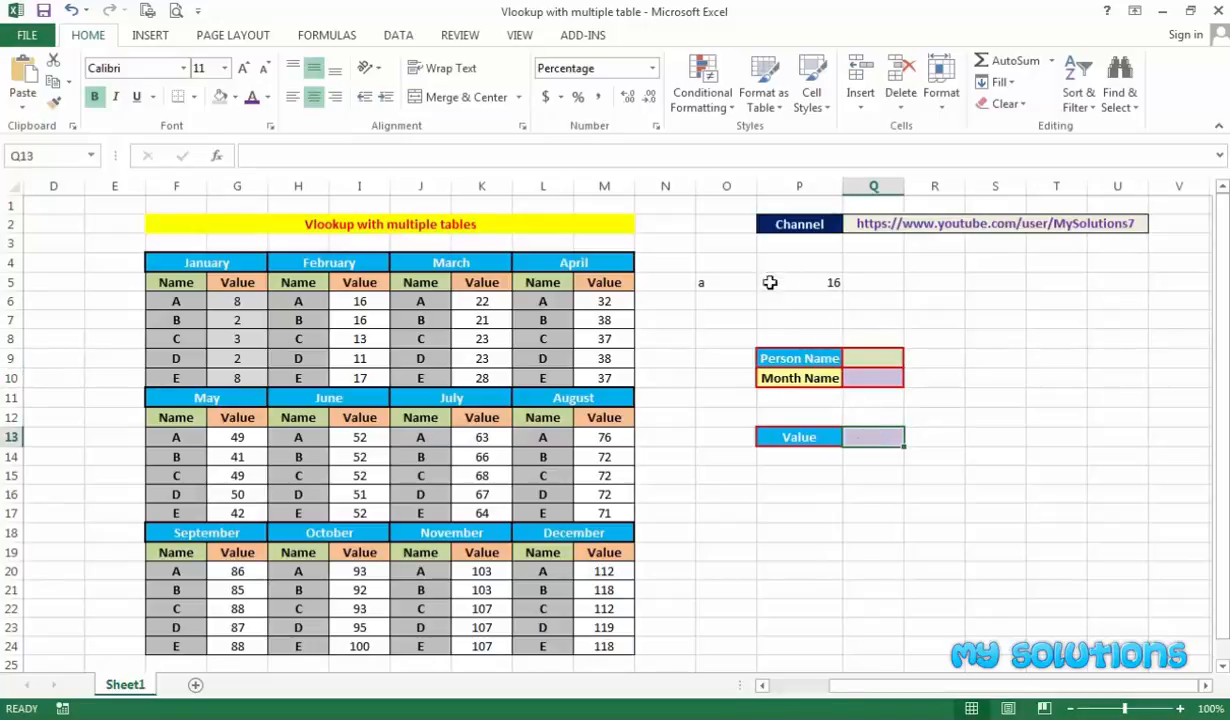
pyautogui.moveTo(708, 280); pyautogui.dragTo(791, 288)
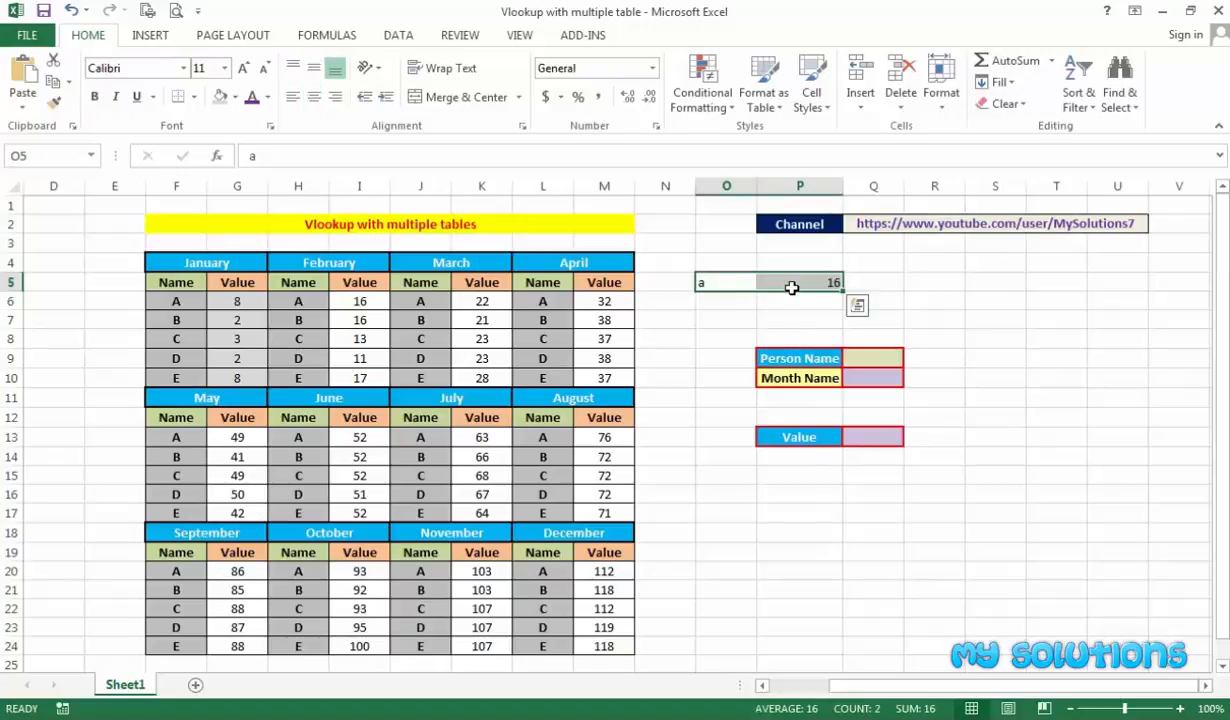
pyautogui.press('Delete')
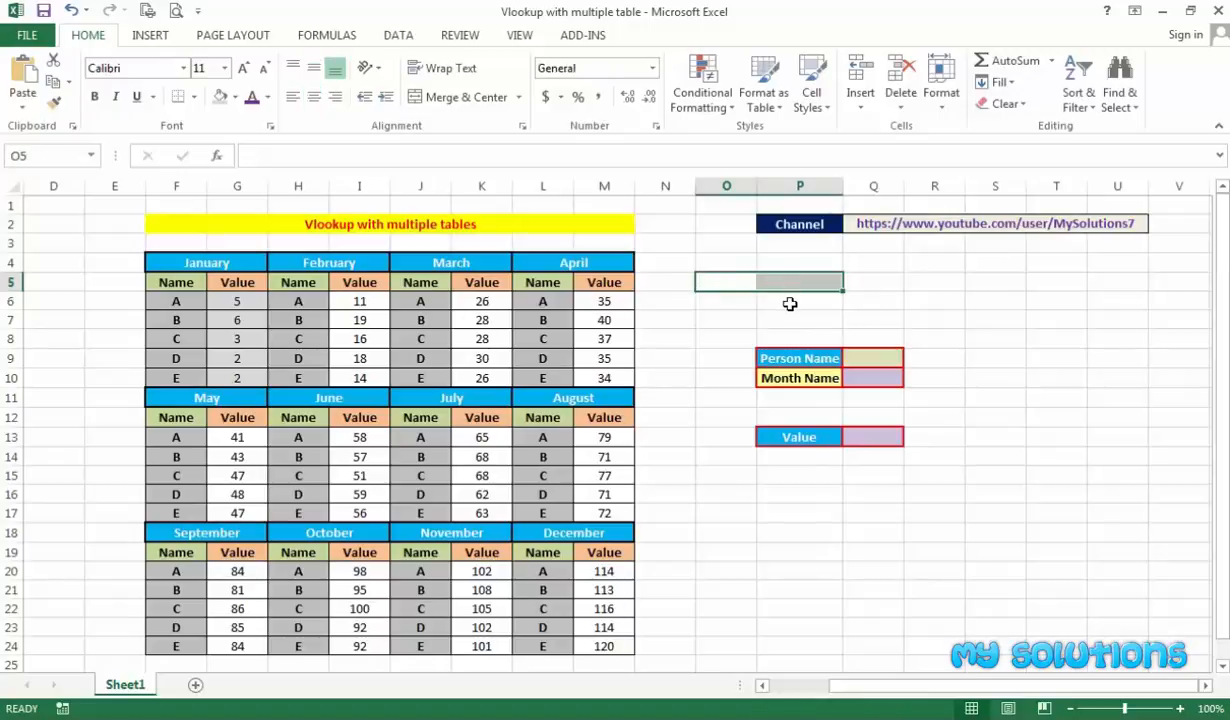
pyautogui.click(791, 303)
# Review the Month Name and Value cells and the range names of the January, February and March tables
pyautogui.click(873, 437)
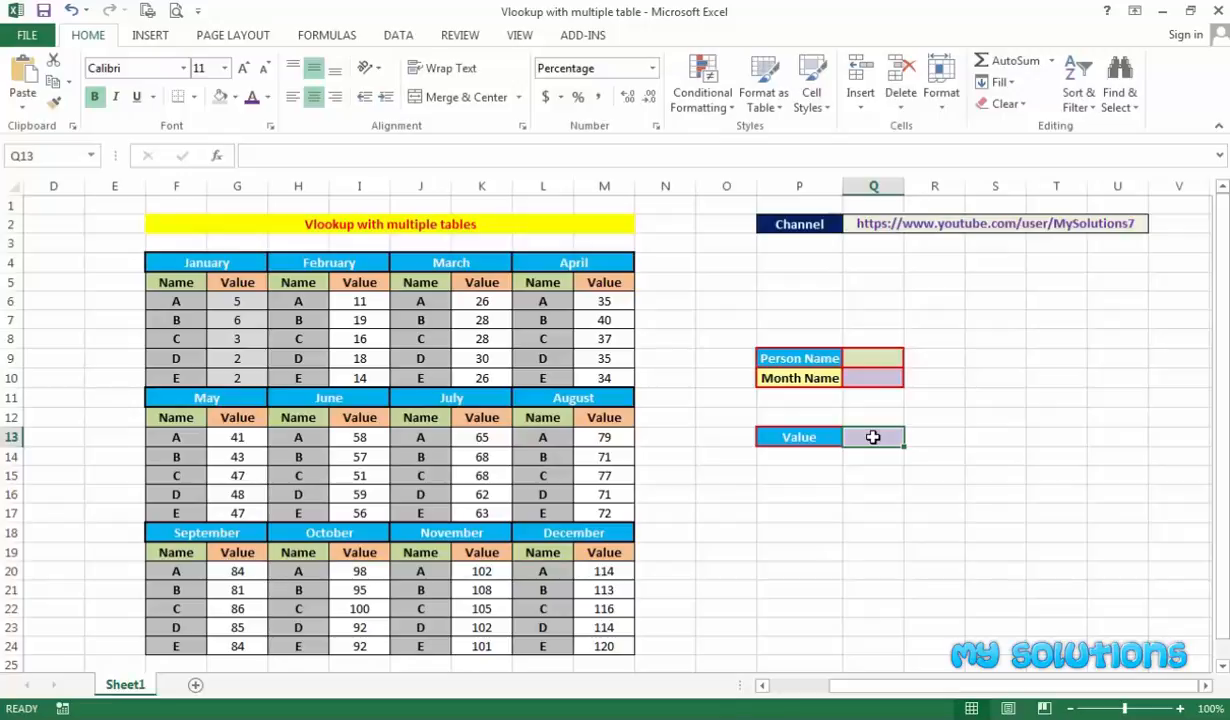
pyautogui.click(858, 377)
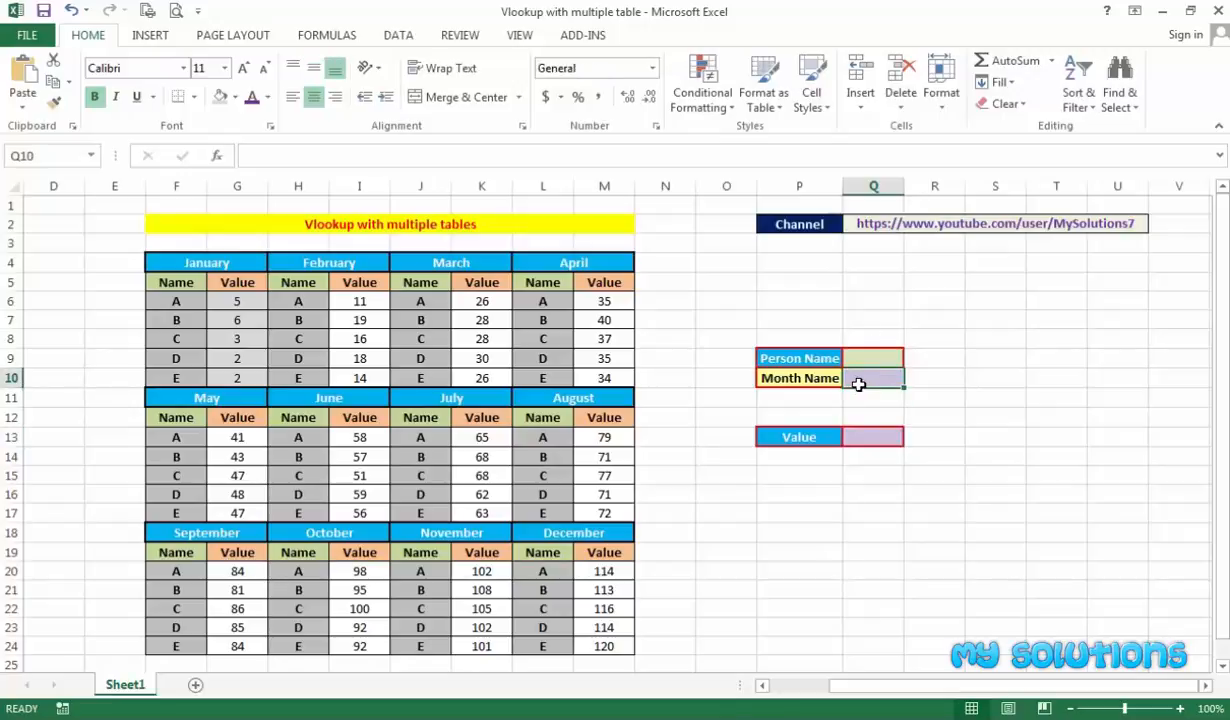
pyautogui.click(862, 438)
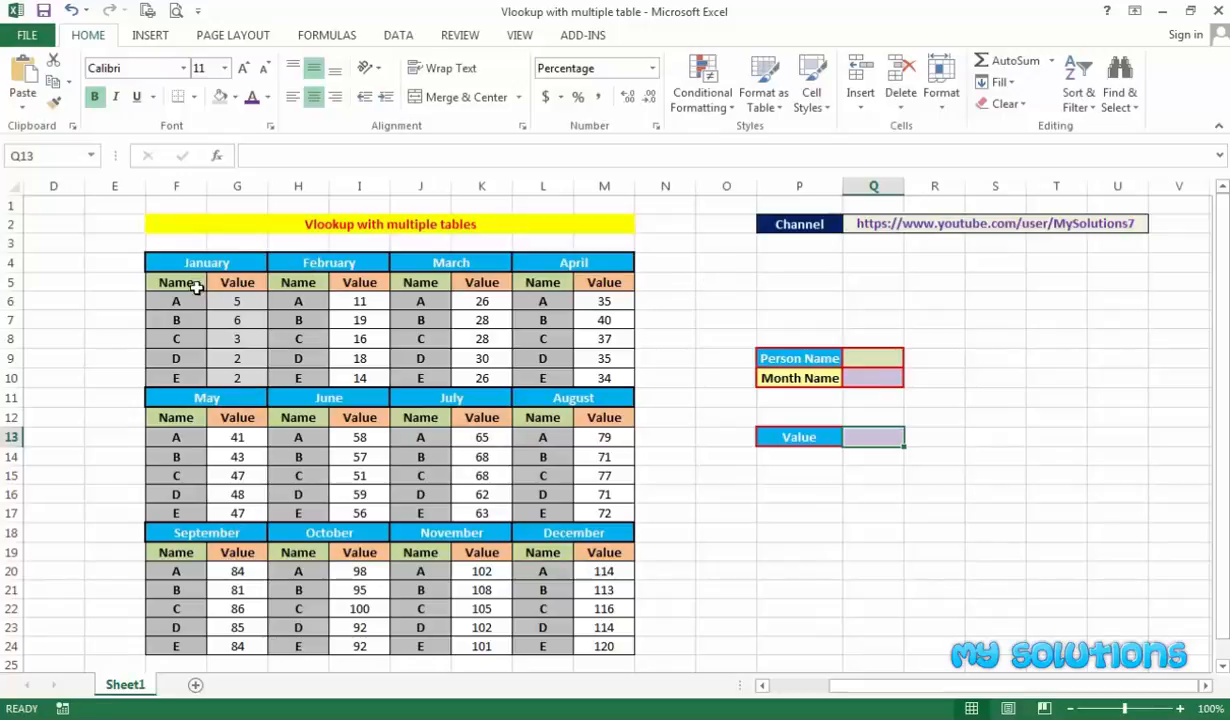
pyautogui.moveTo(192, 283); pyautogui.dragTo(233, 368)
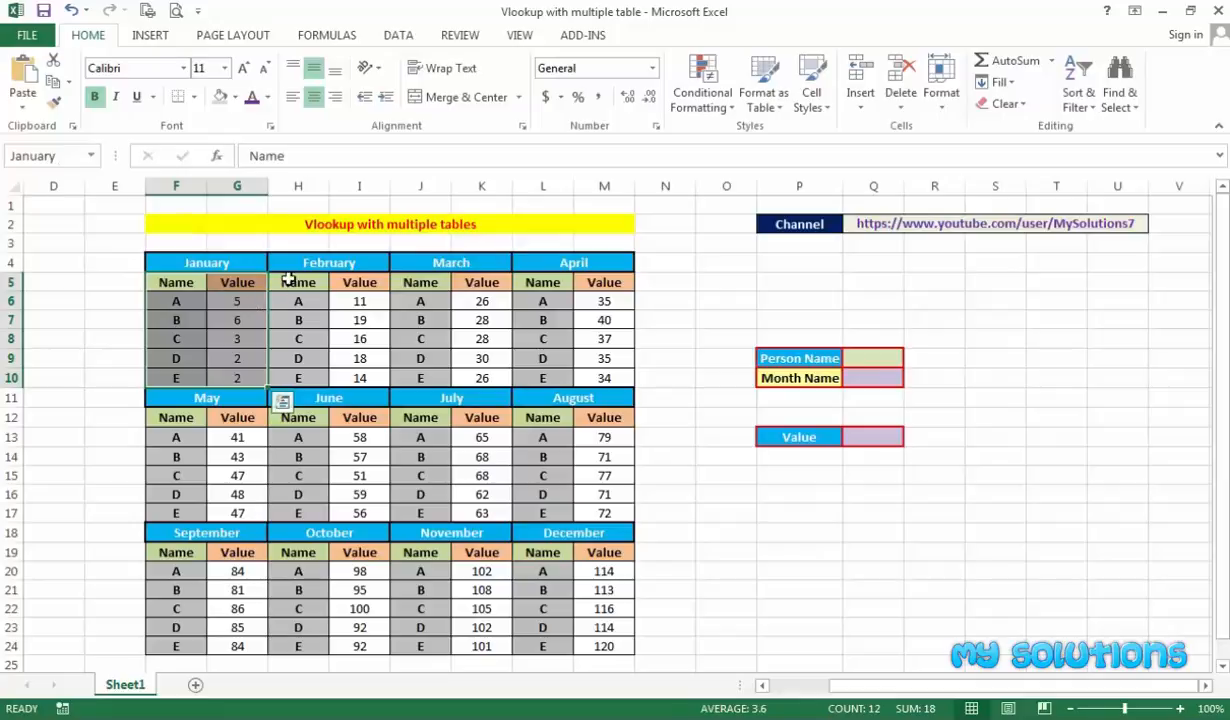
pyautogui.moveTo(289, 280); pyautogui.dragTo(355, 372)
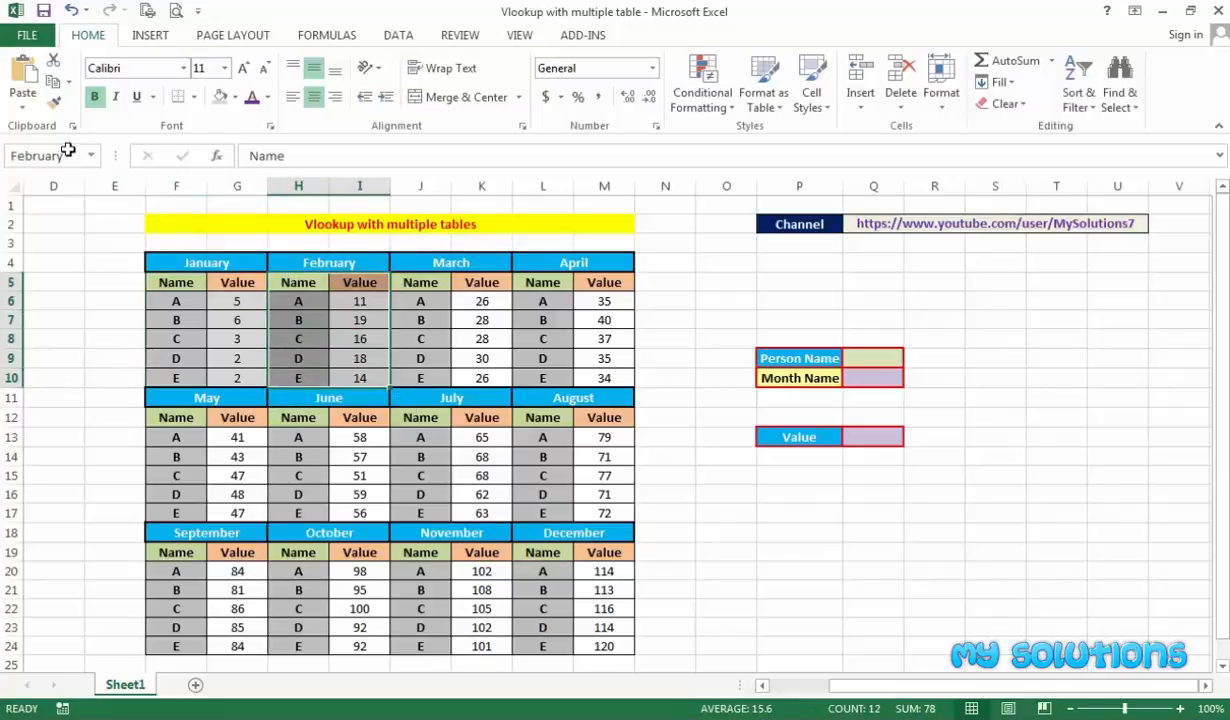
pyautogui.click(410, 288)
pyautogui.moveTo(463, 289); pyautogui.dragTo(485, 377)
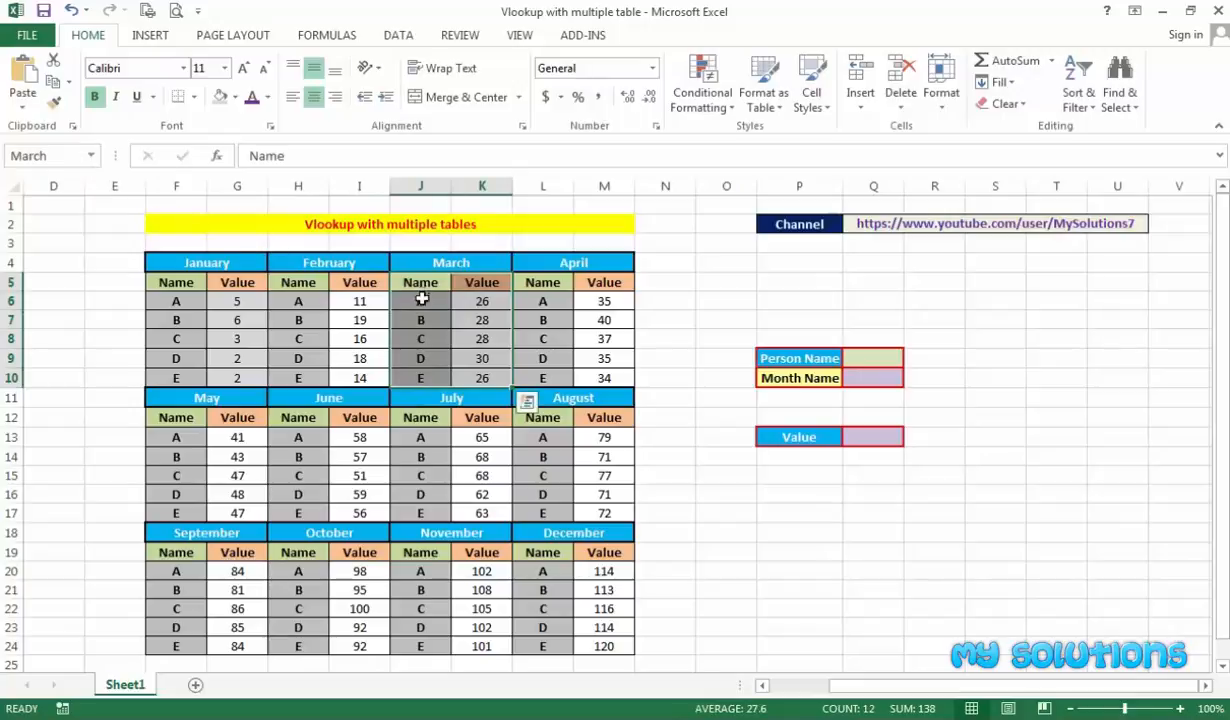
# Select the January table's range F5:G10 and check its range name
pyautogui.moveTo(190, 281); pyautogui.dragTo(244, 378)
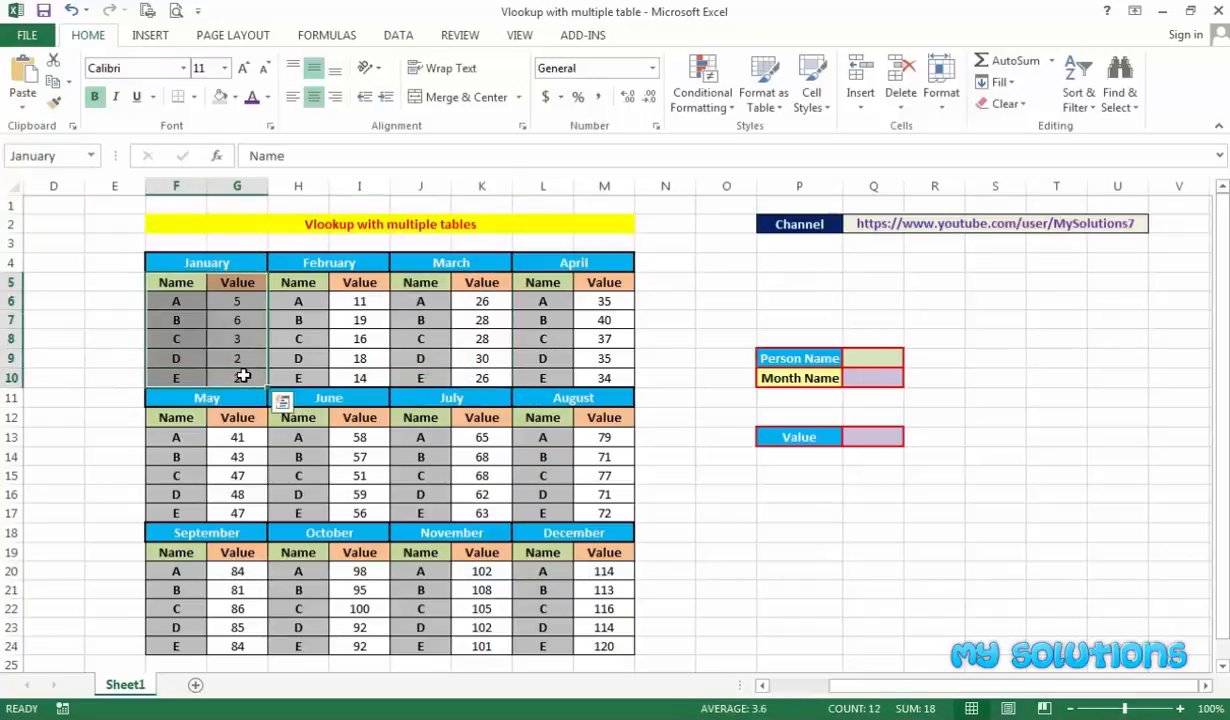
pyautogui.moveTo(170, 281); pyautogui.dragTo(239, 374)
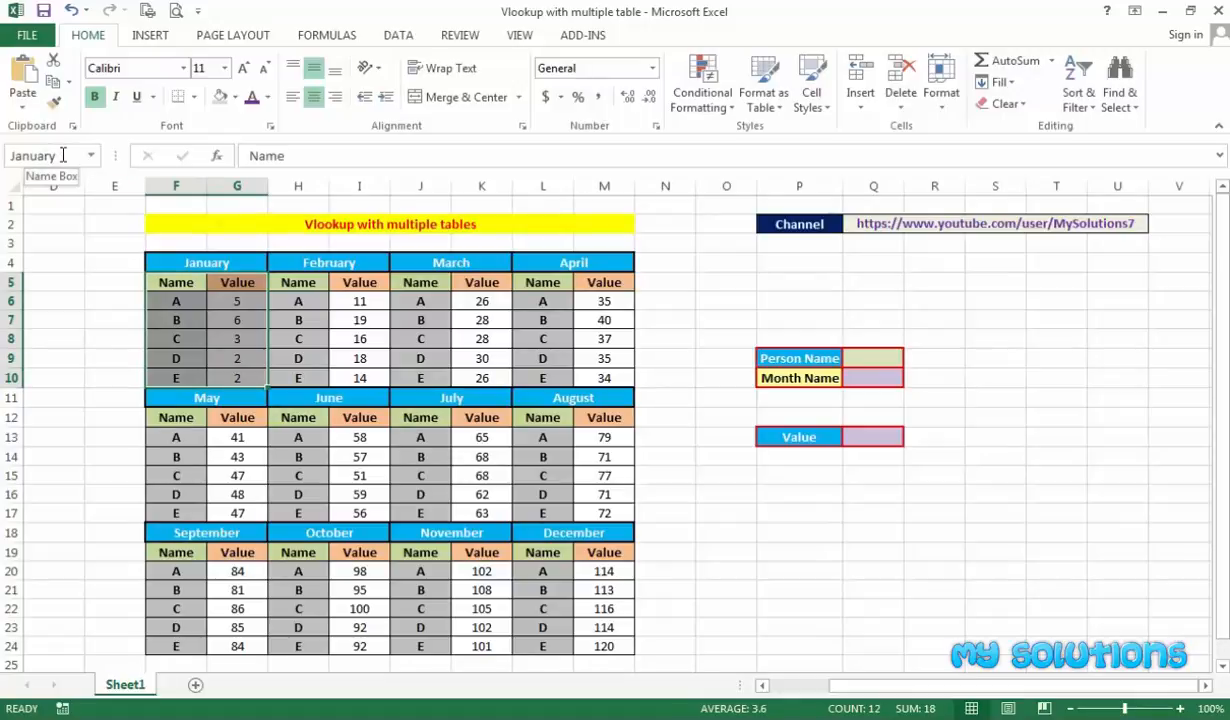
pyautogui.click(665, 301)
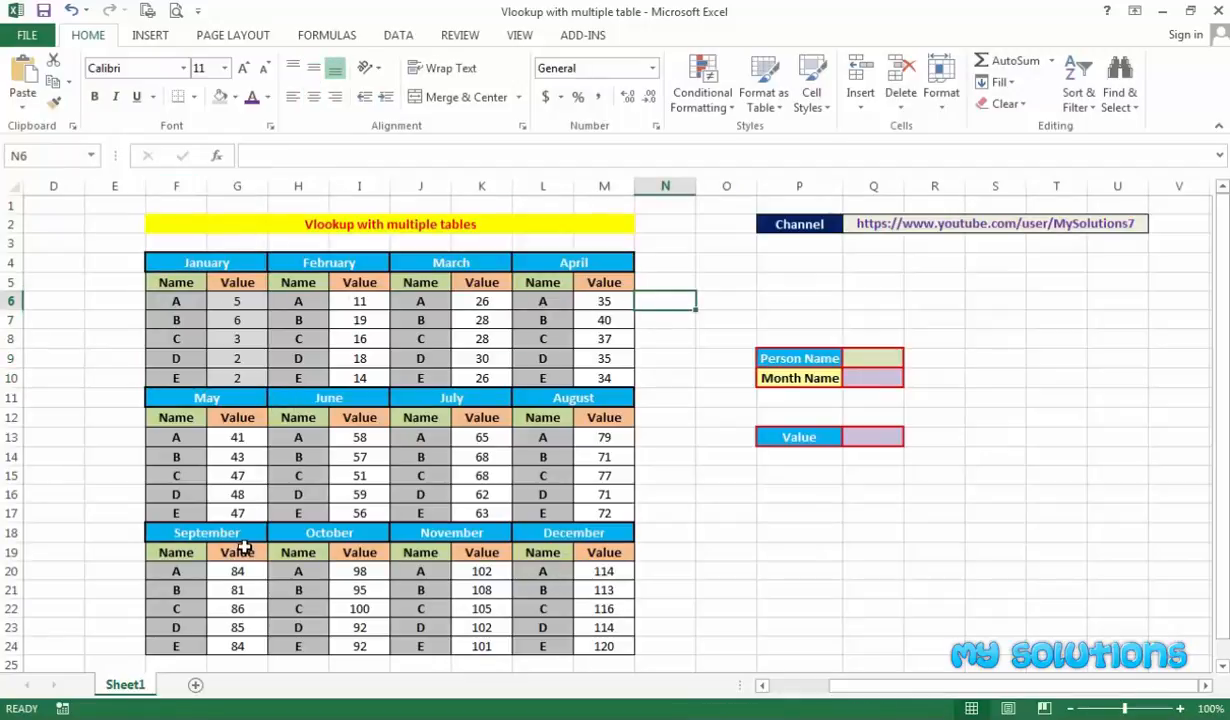
pyautogui.click(712, 453)
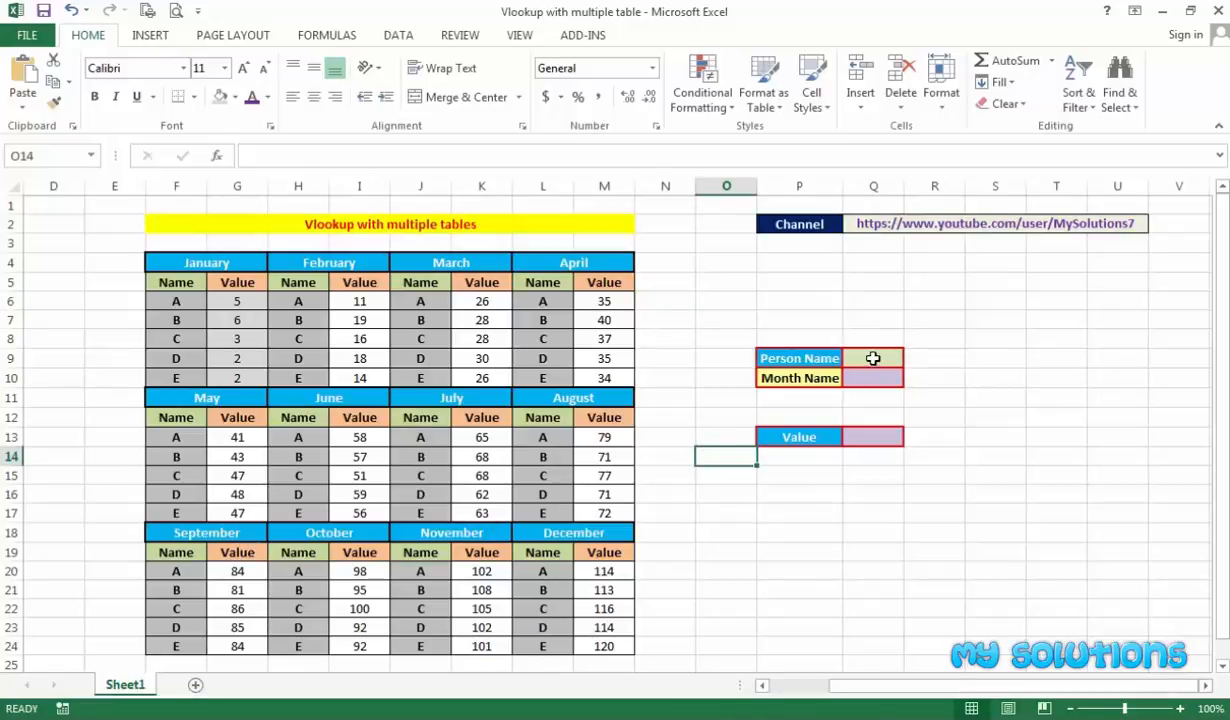
# Enter A as the Person Name in Q9 and January as the Month Name in Q10
pyautogui.click(867, 356)
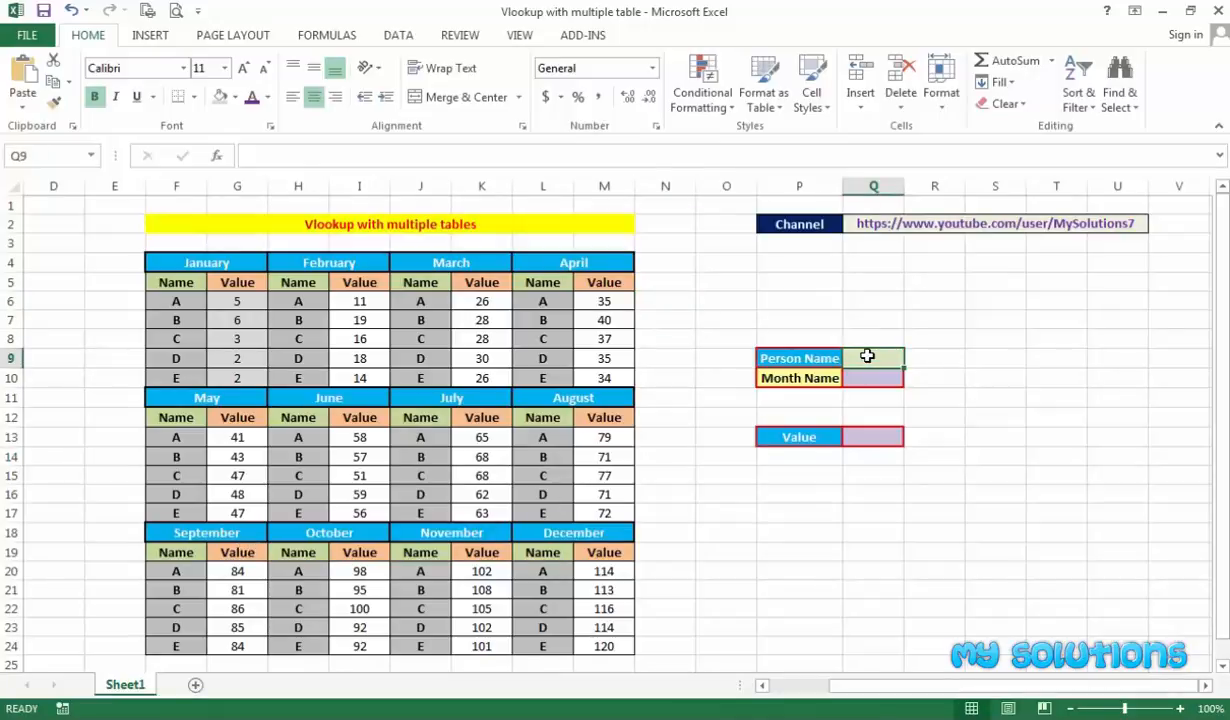
pyautogui.press('Return')
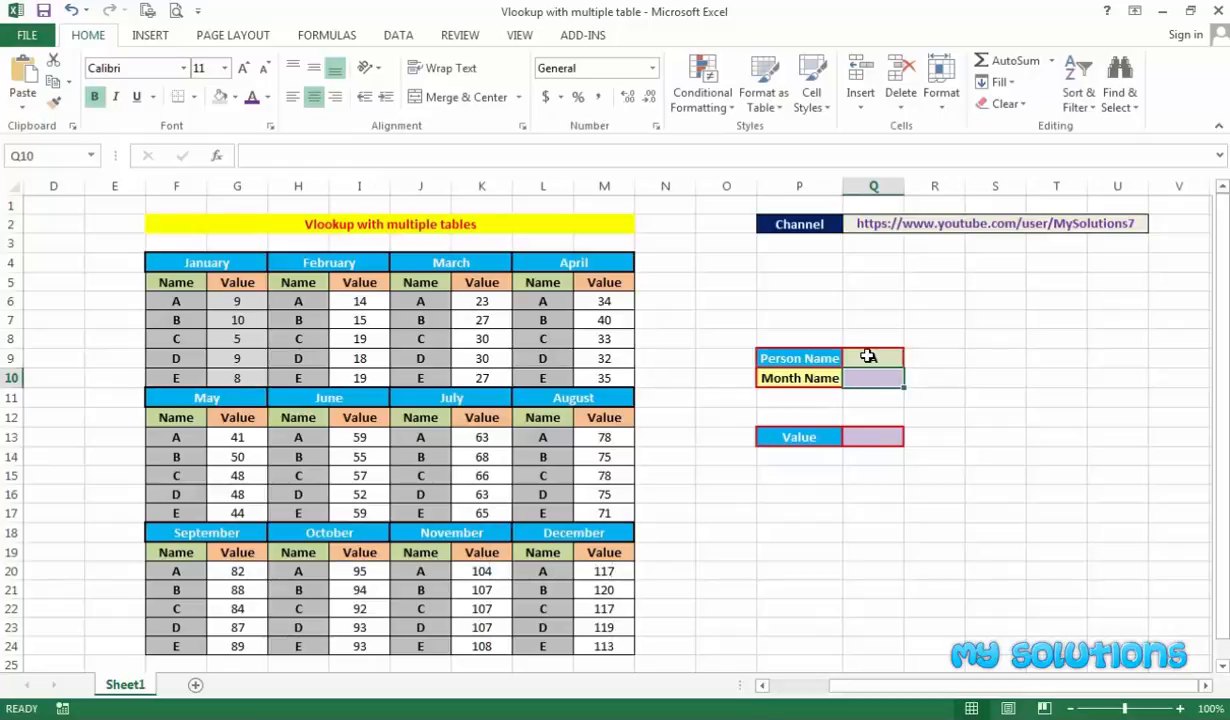
pyautogui.write('Januar')
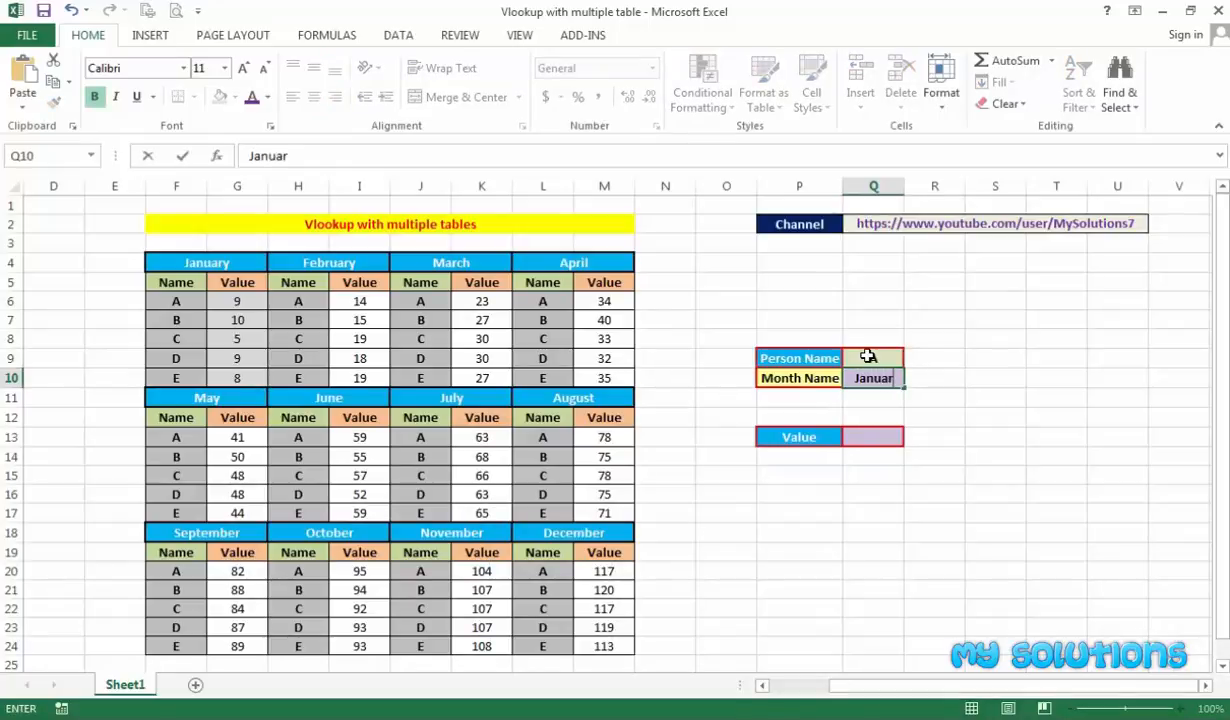
pyautogui.write('y')
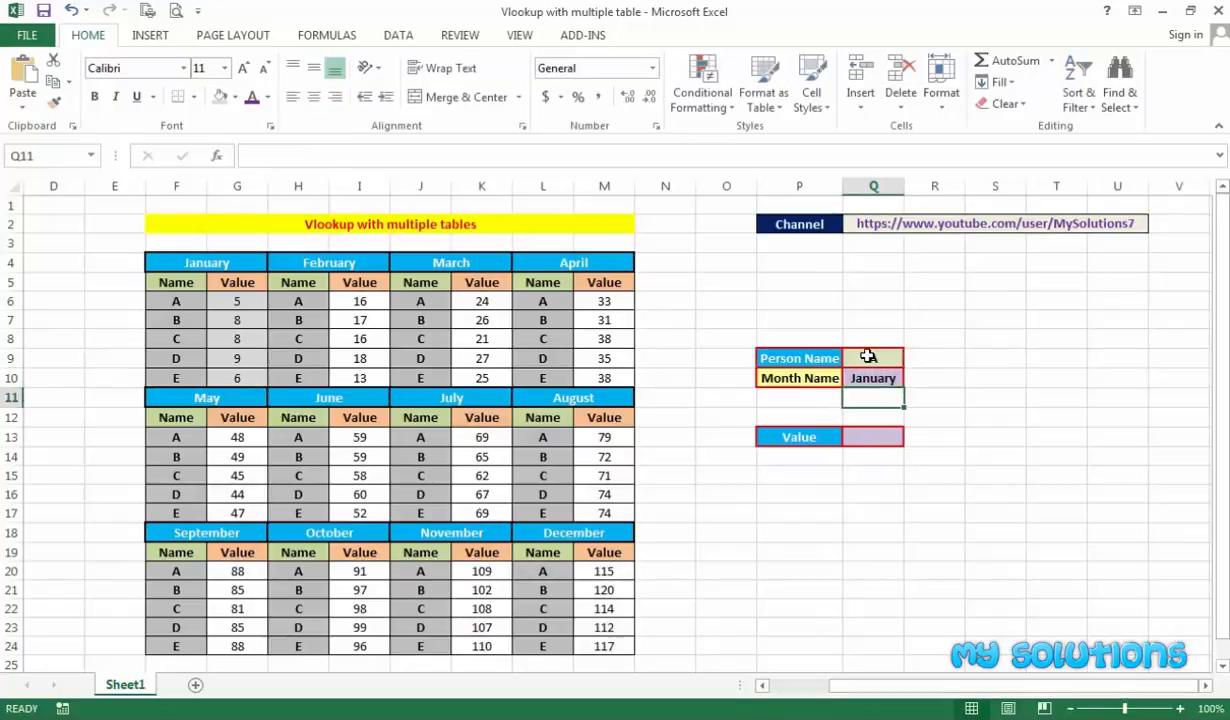
# Start a VLOOKUP formula in the Value cell Q13 with Q9 as lookup value and INDIRECT(Q10) as table array
pyautogui.click(870, 436)
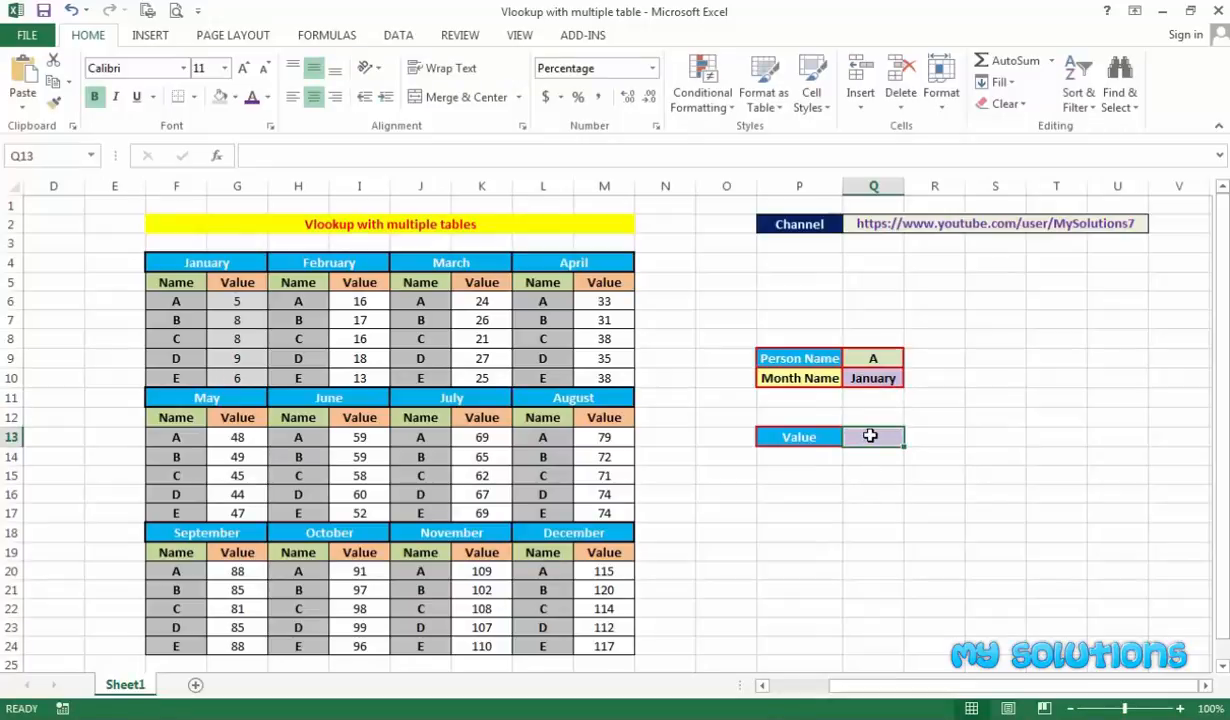
pyautogui.write('=vlo')
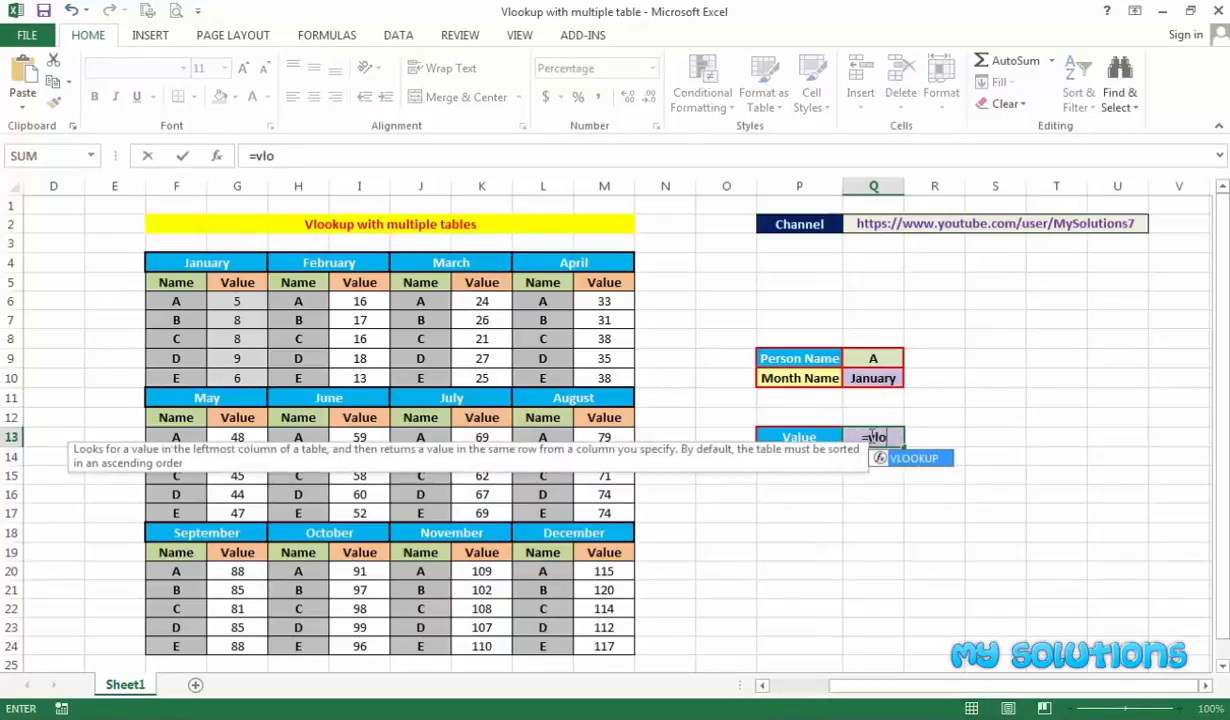
pyautogui.press('Tab')
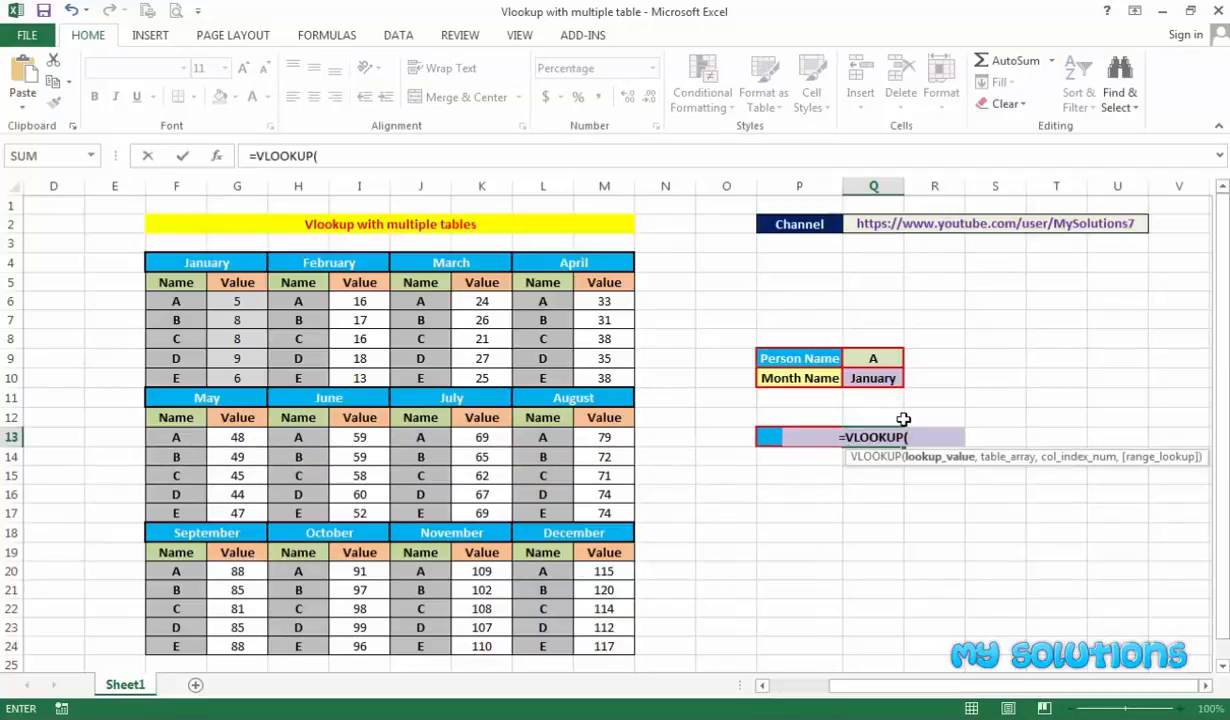
pyautogui.click(876, 357)
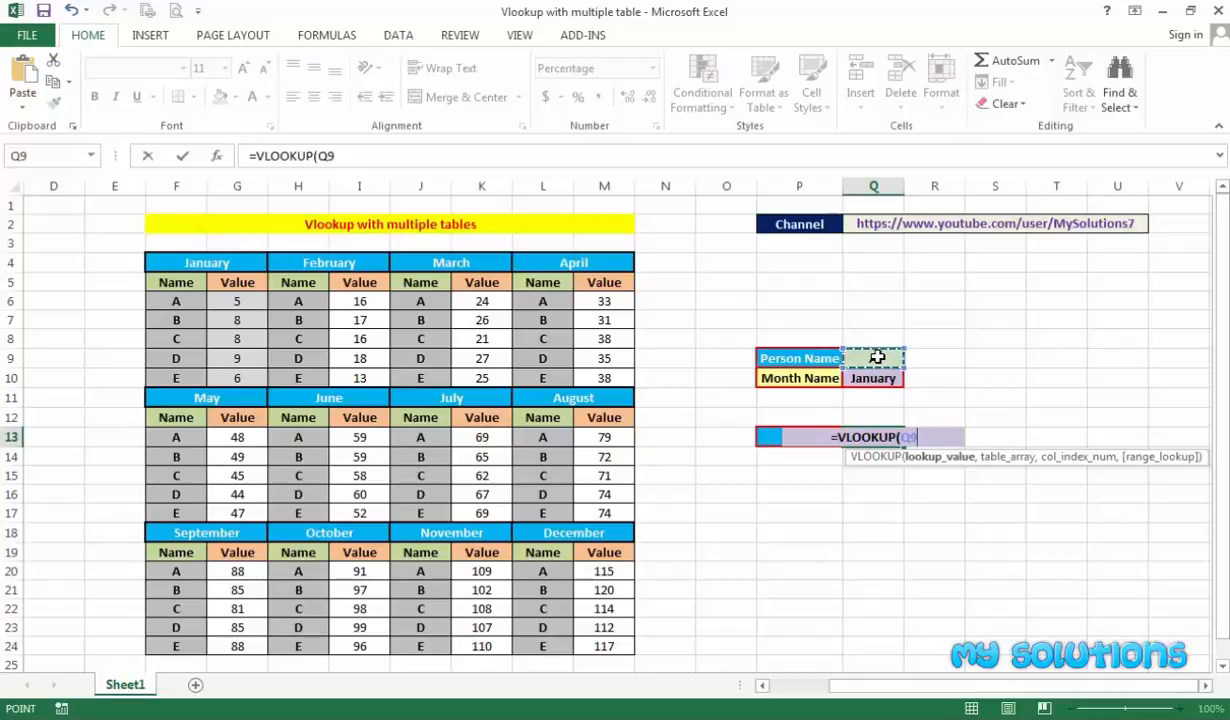
pyautogui.write(',')
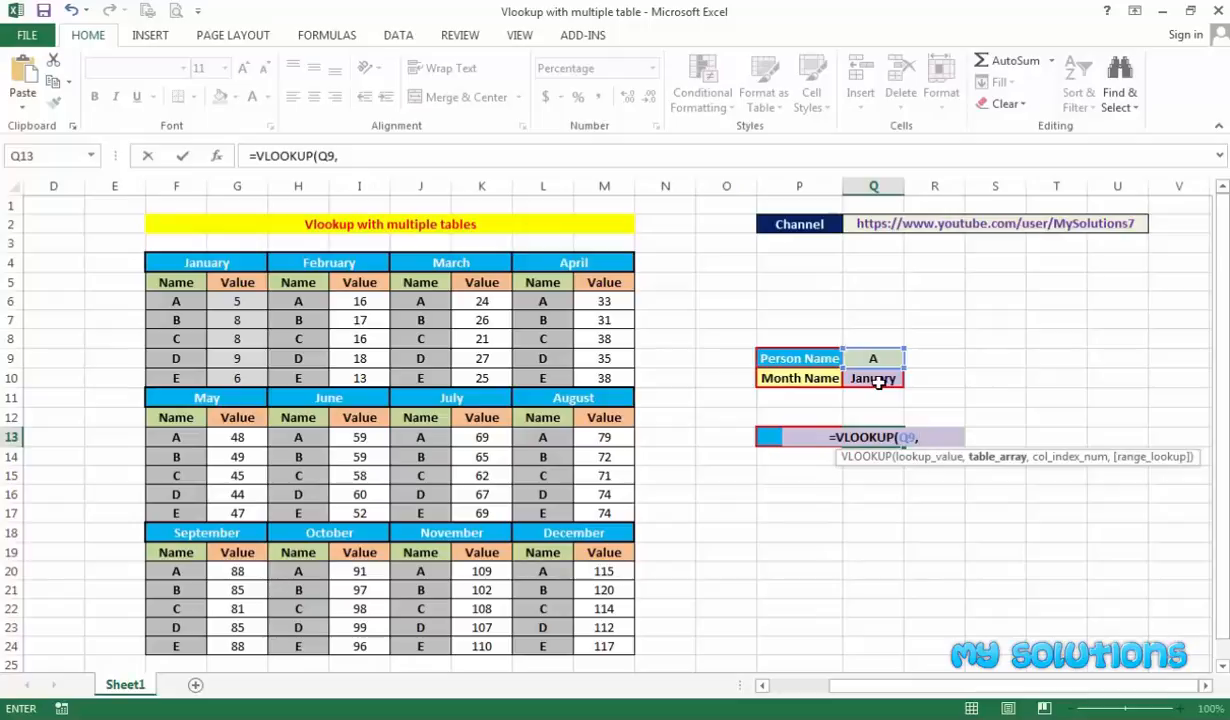
pyautogui.write('indi')
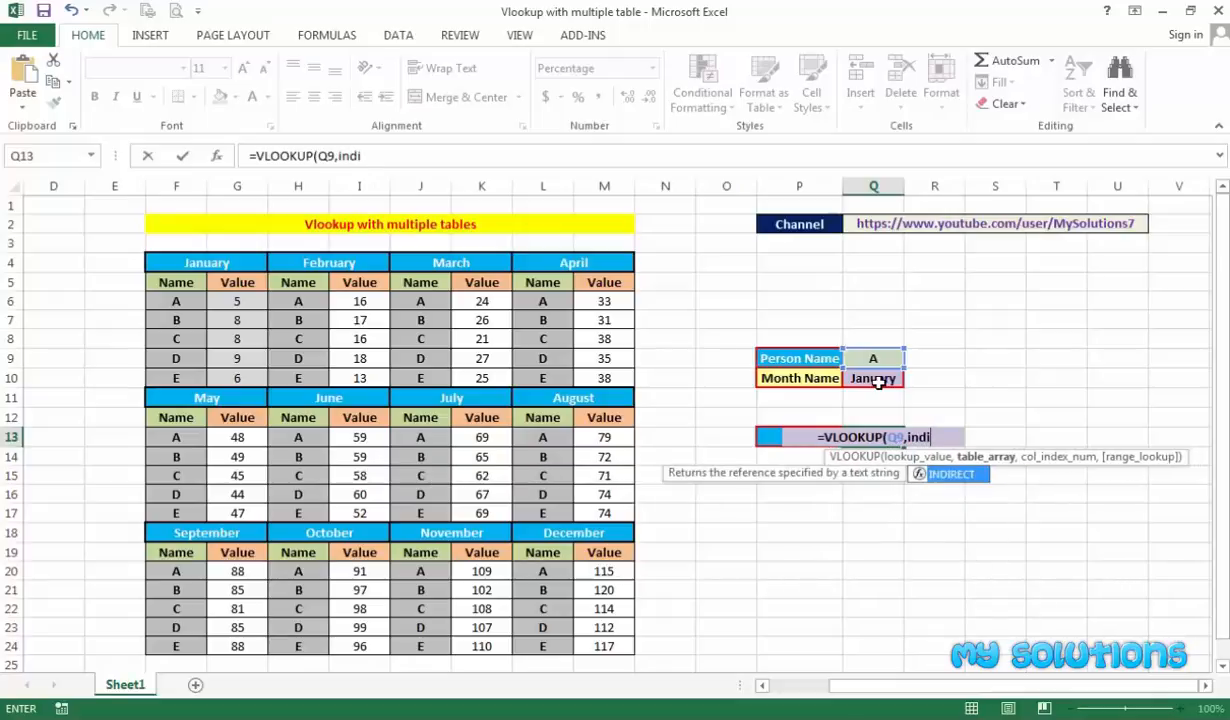
pyautogui.press('Tab')
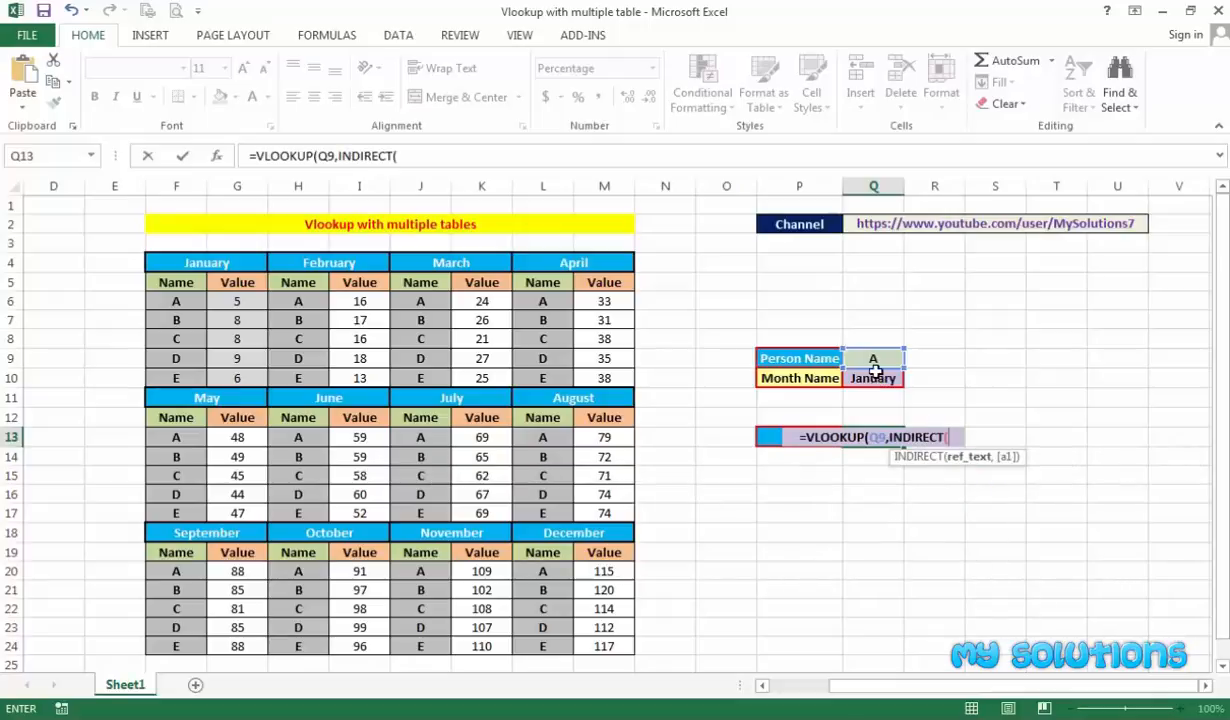
pyautogui.click(874, 381)
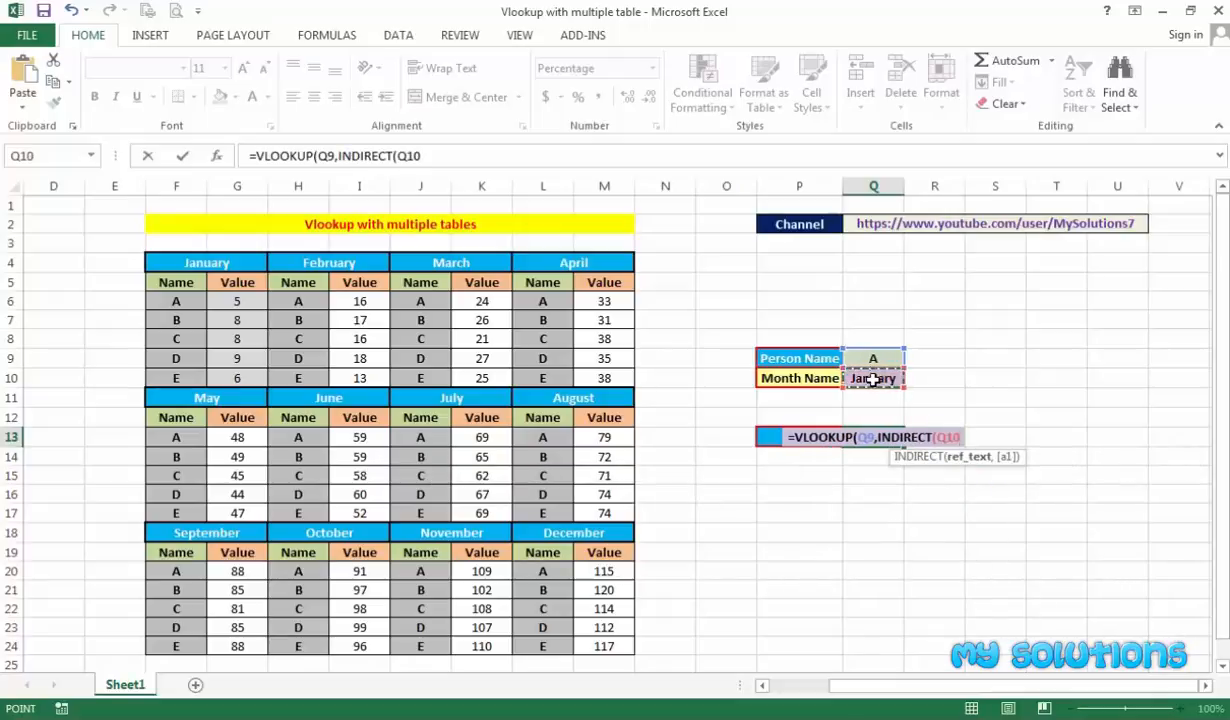
pyautogui.write(')')
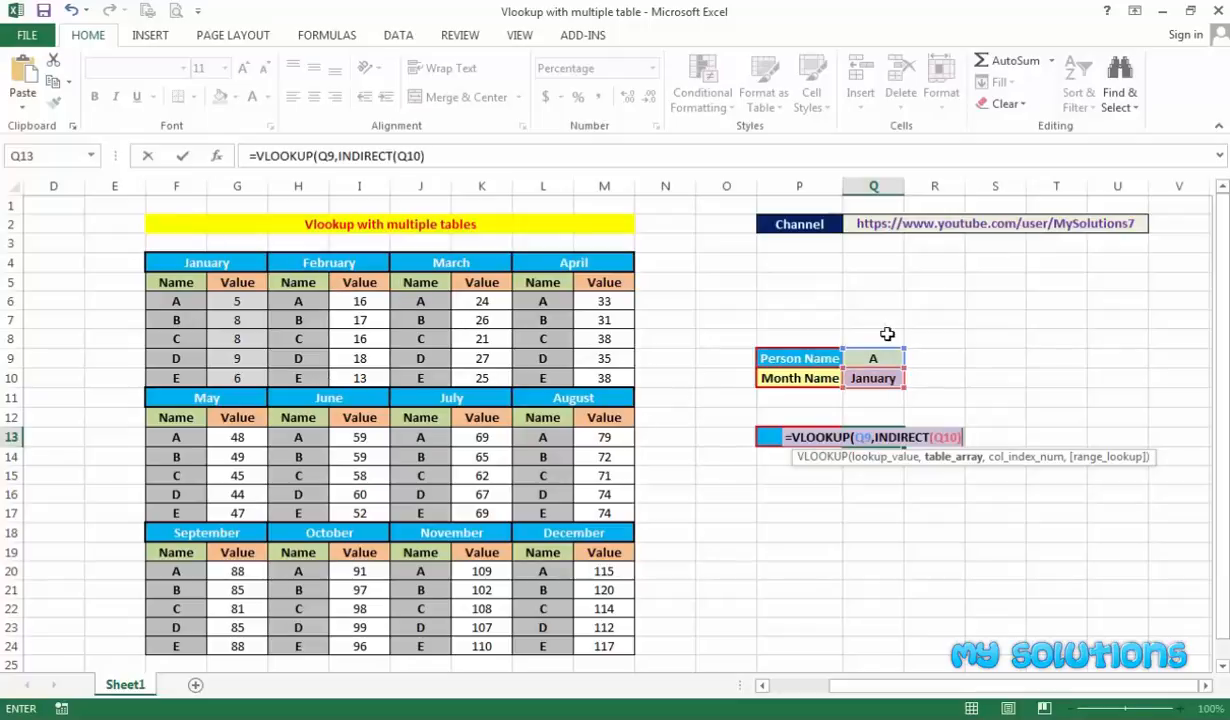
# Complete the formula with column index 2 and exact match 0, giving =VLOOKUP(Q9,INDIRECT(Q10),2,0)
pyautogui.write(',')
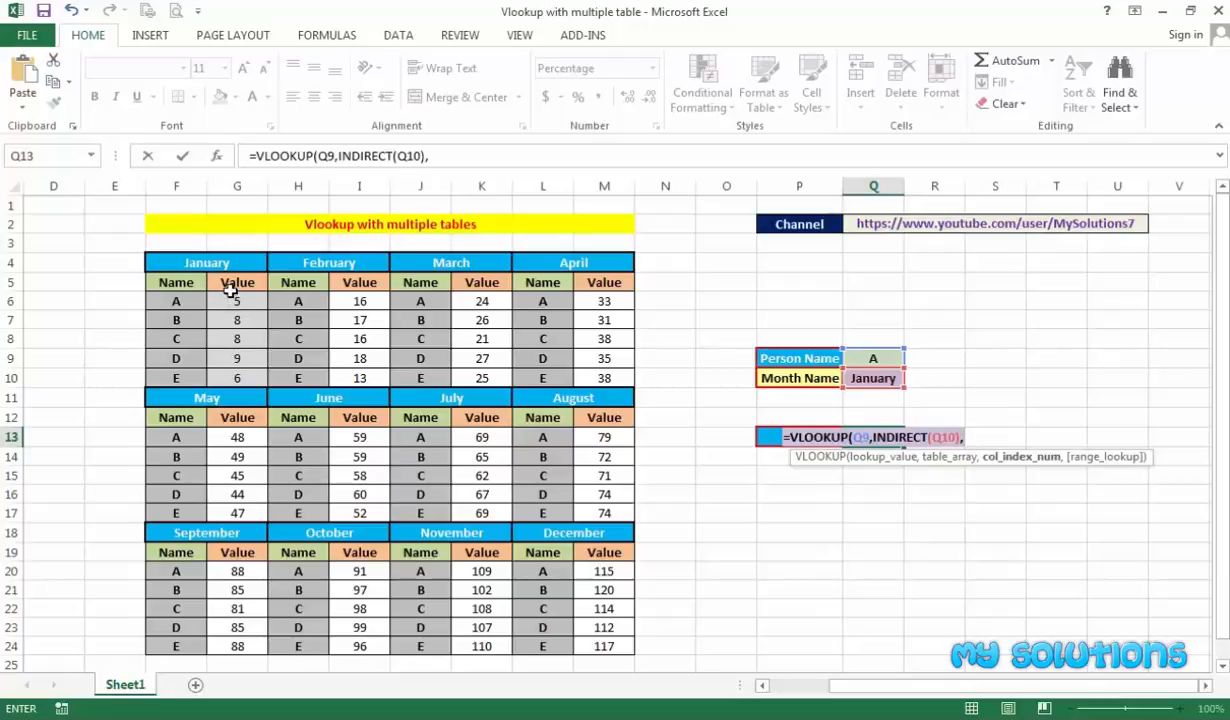
pyautogui.write('2')
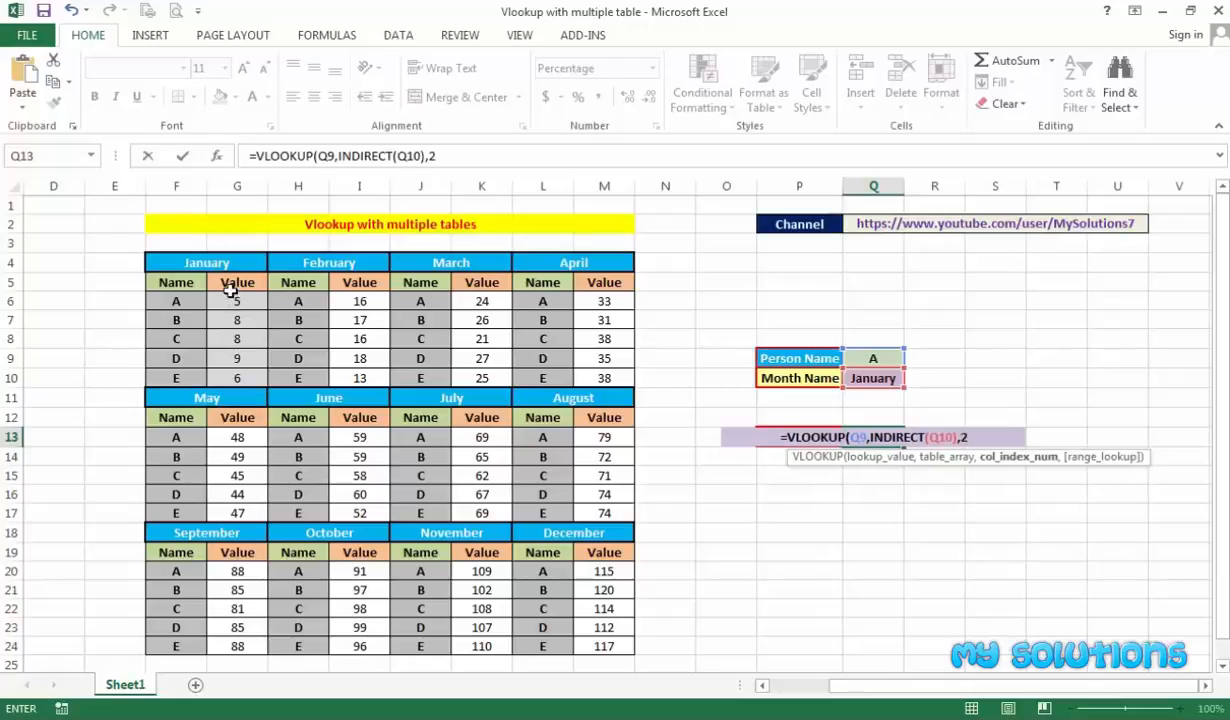
pyautogui.write(',')
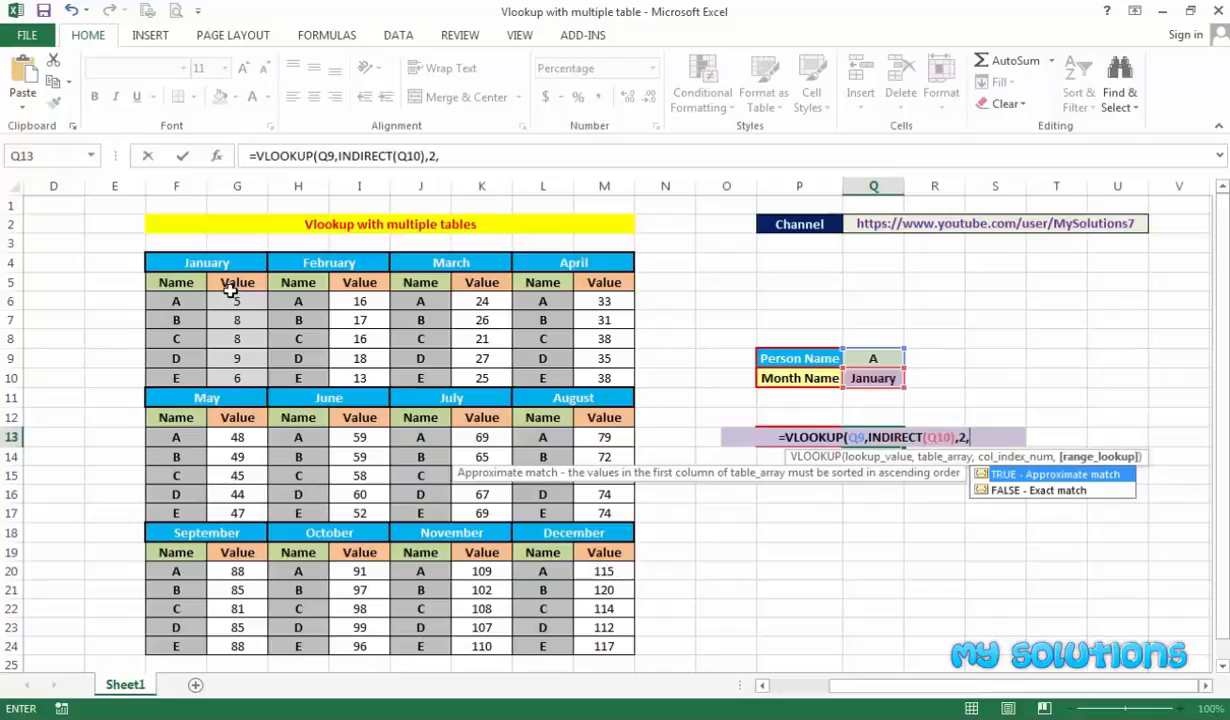
pyautogui.write('0')
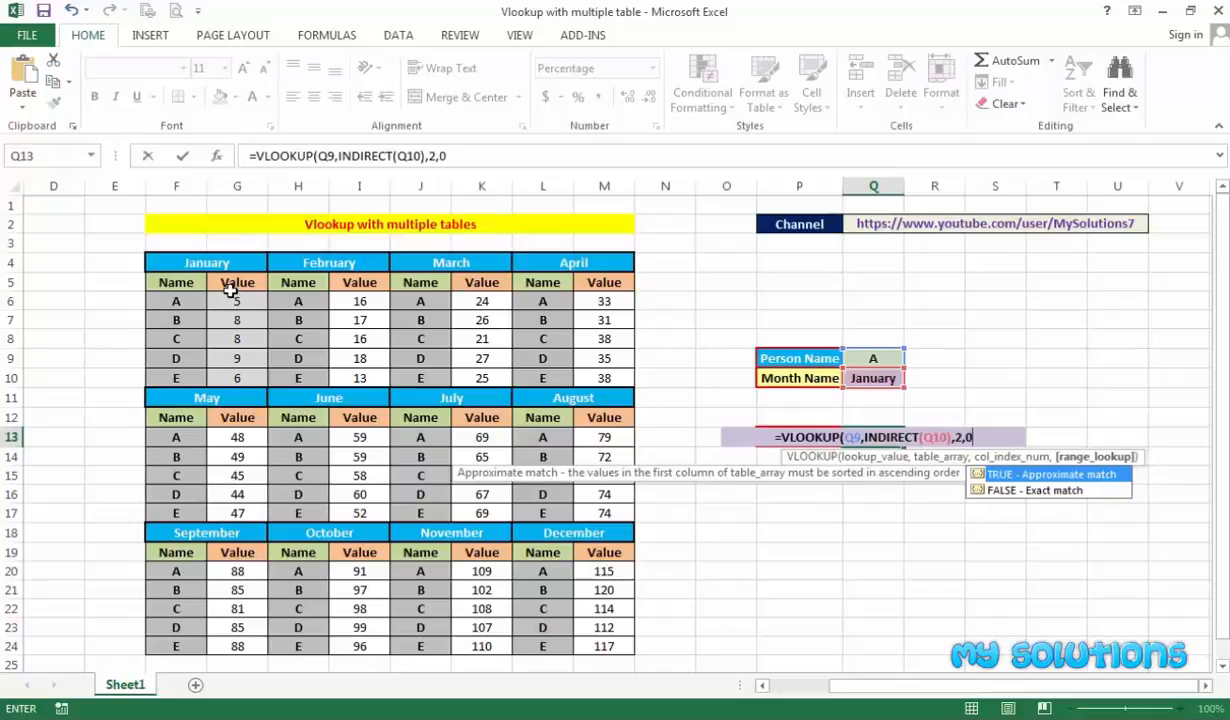
pyautogui.write(')')
pyautogui.press('Return')
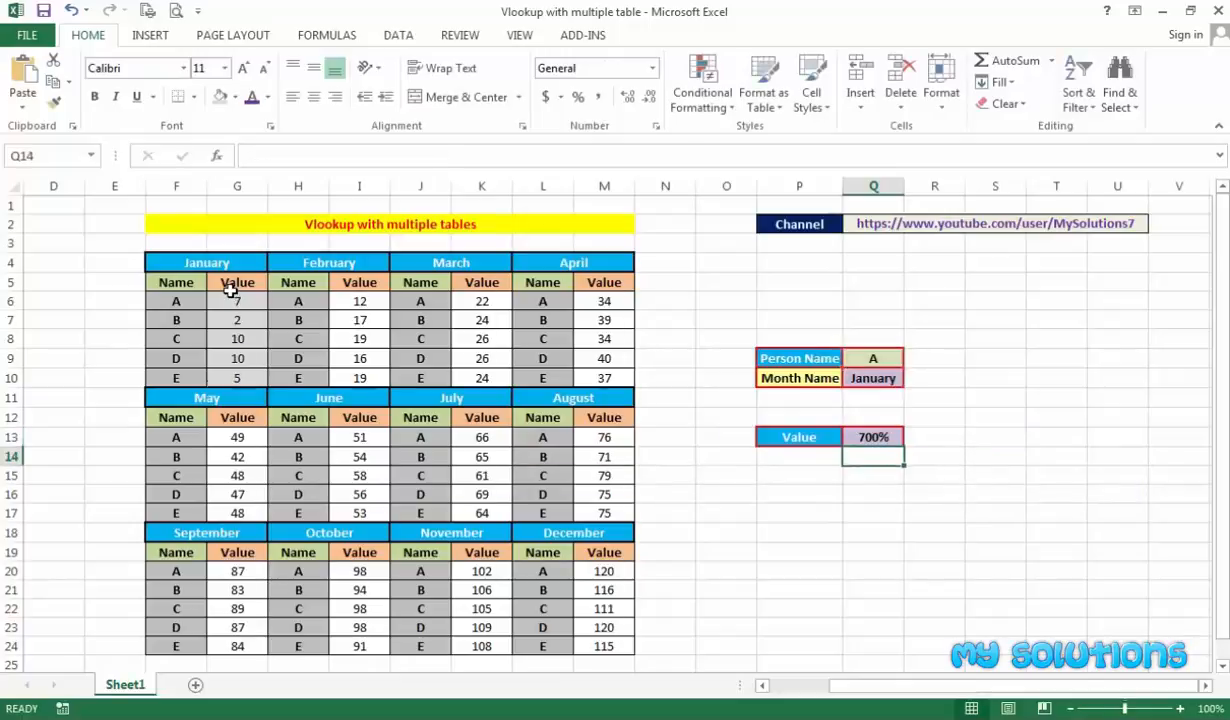
# Change the number format of the Value cell Q13 to General
pyautogui.press('Up')
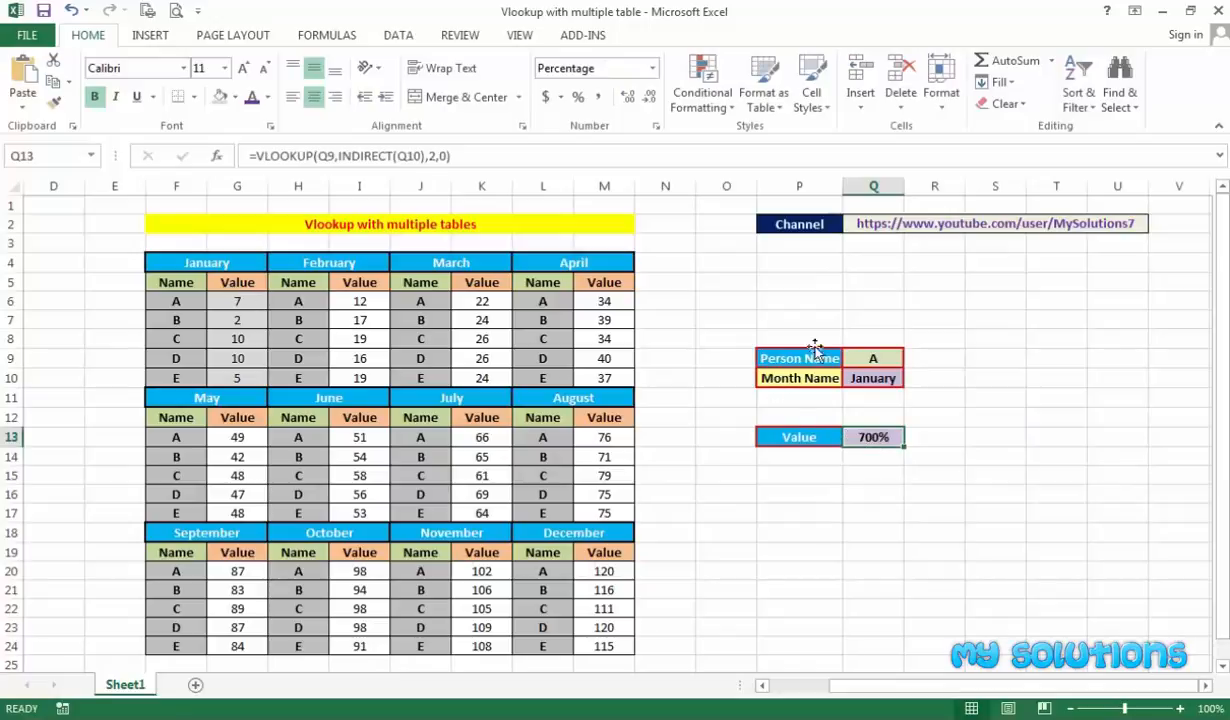
pyautogui.click(650, 68)
pyautogui.click(598, 110)
pyautogui.click(793, 506)
pyautogui.click(876, 433)
pyautogui.click(846, 457)
pyautogui.click(848, 436)
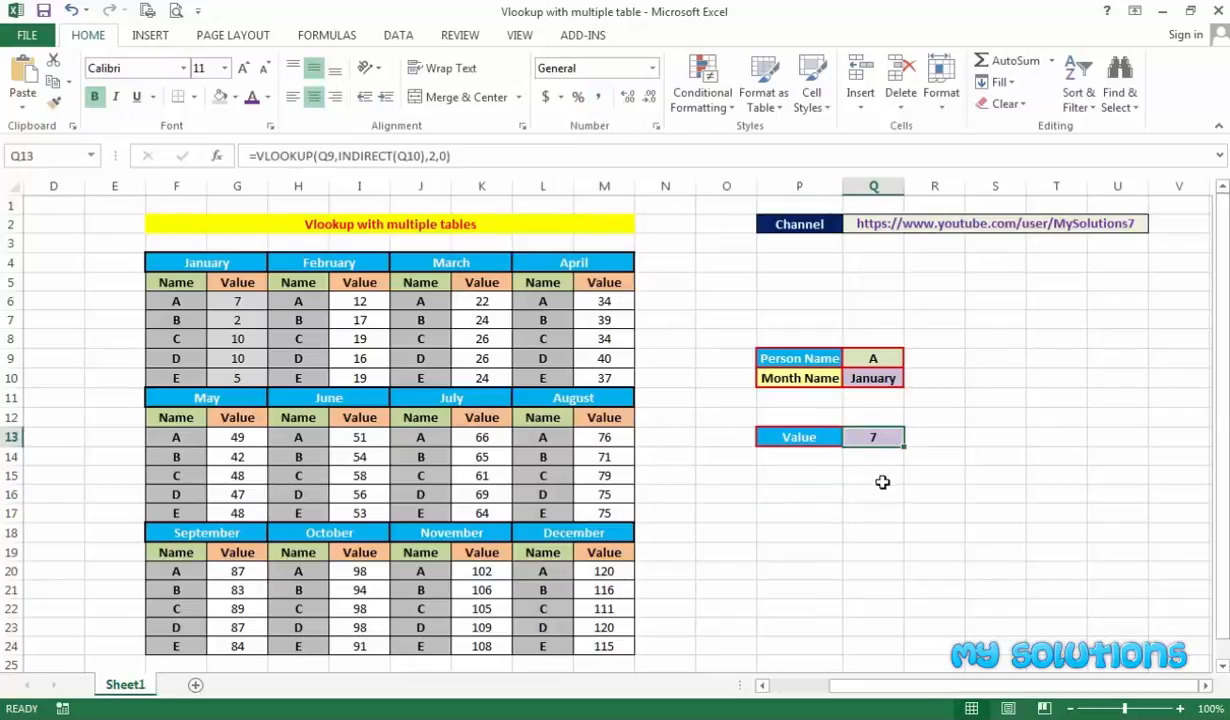
pyautogui.click(879, 458)
pyautogui.click(876, 437)
pyautogui.click(873, 358)
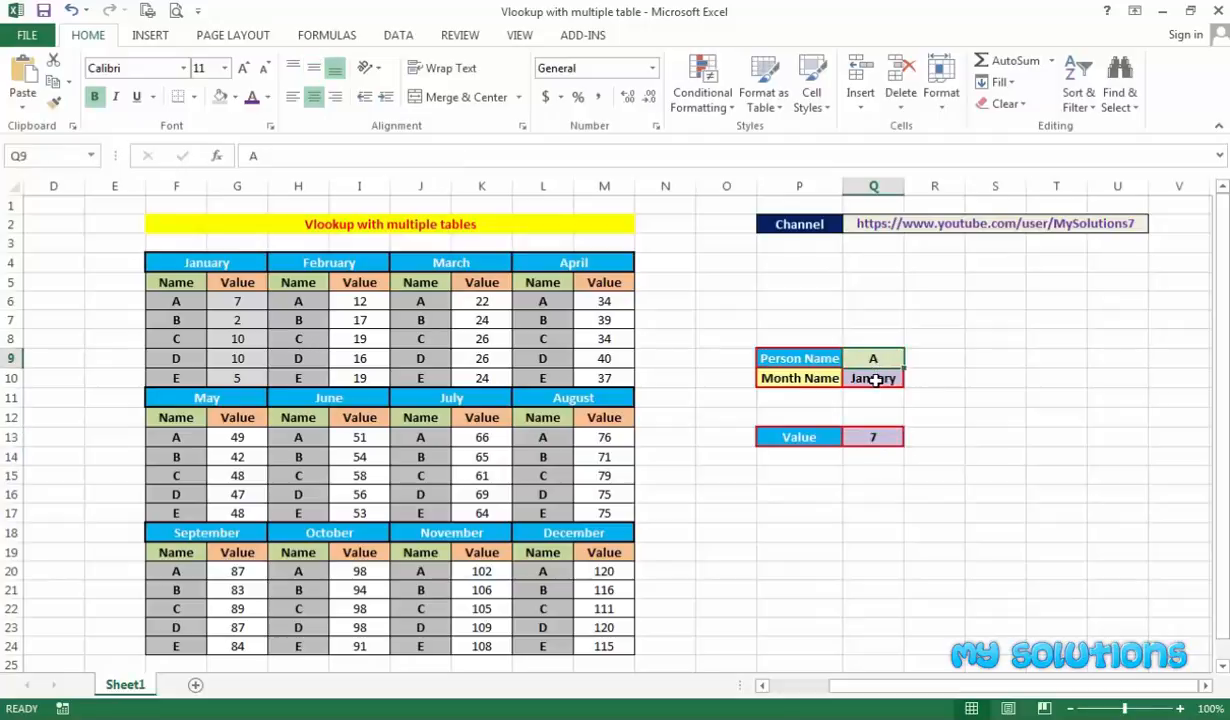
pyautogui.click(868, 435)
pyautogui.click(873, 379)
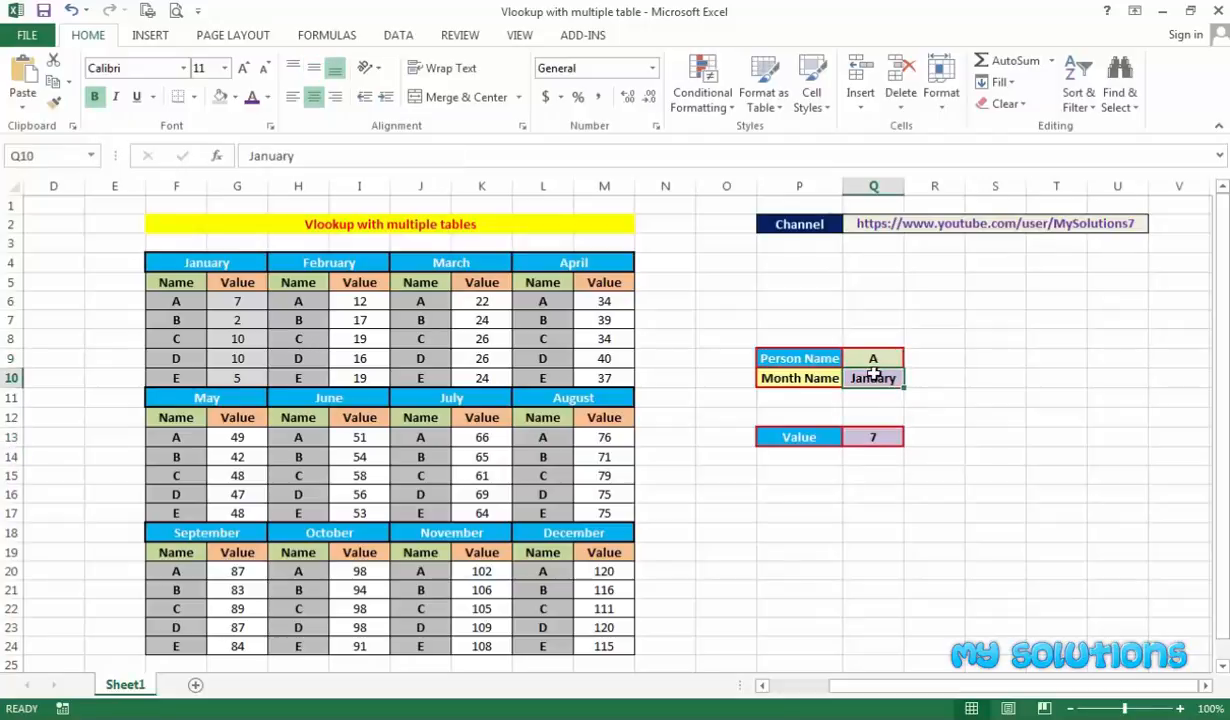
pyautogui.press('Up')
pyautogui.write('Fe')
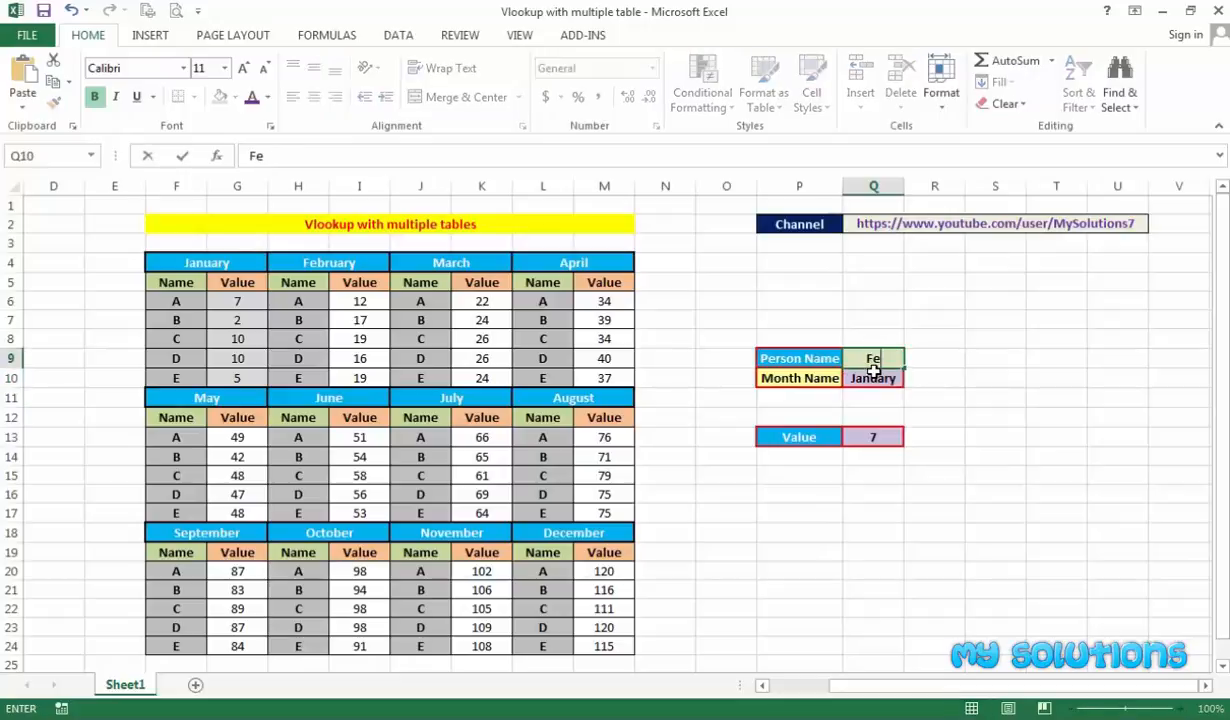
pyautogui.press('BackSpace')
pyautogui.press('BackSpace')
pyautogui.write('A')
pyautogui.press('Return')
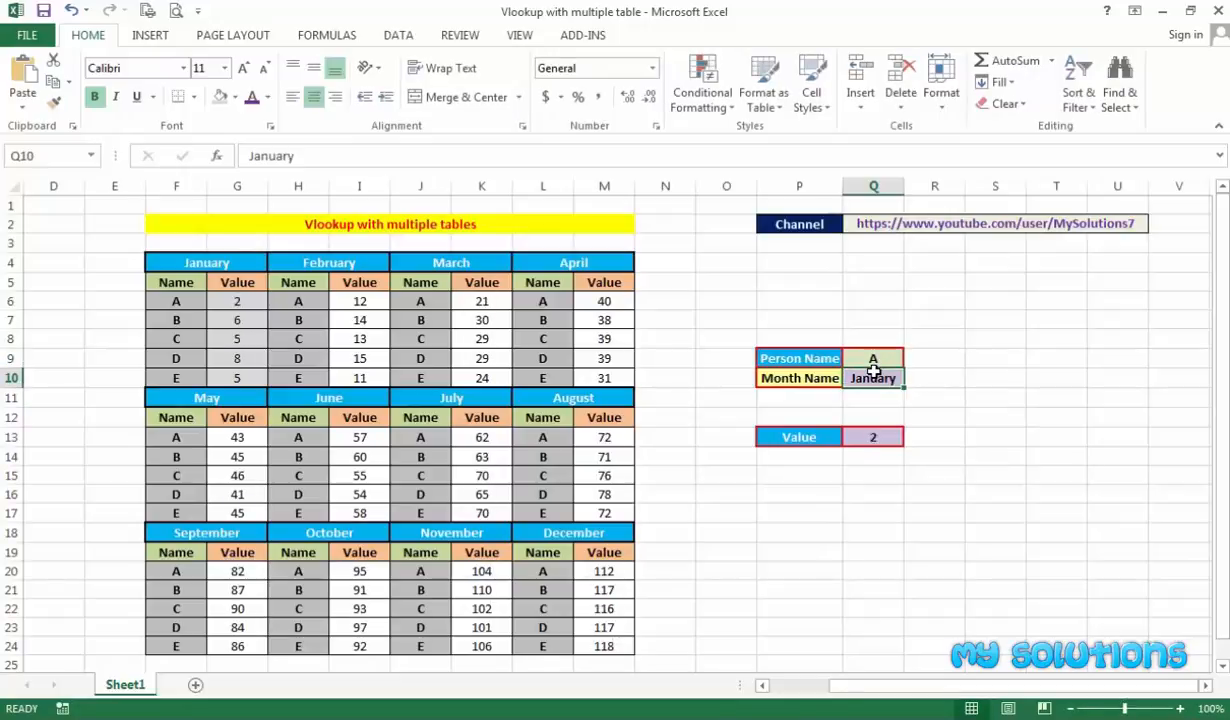
# Set the Month Name to February and compare the Value result with A's entry in the February table
pyautogui.write('Febru')
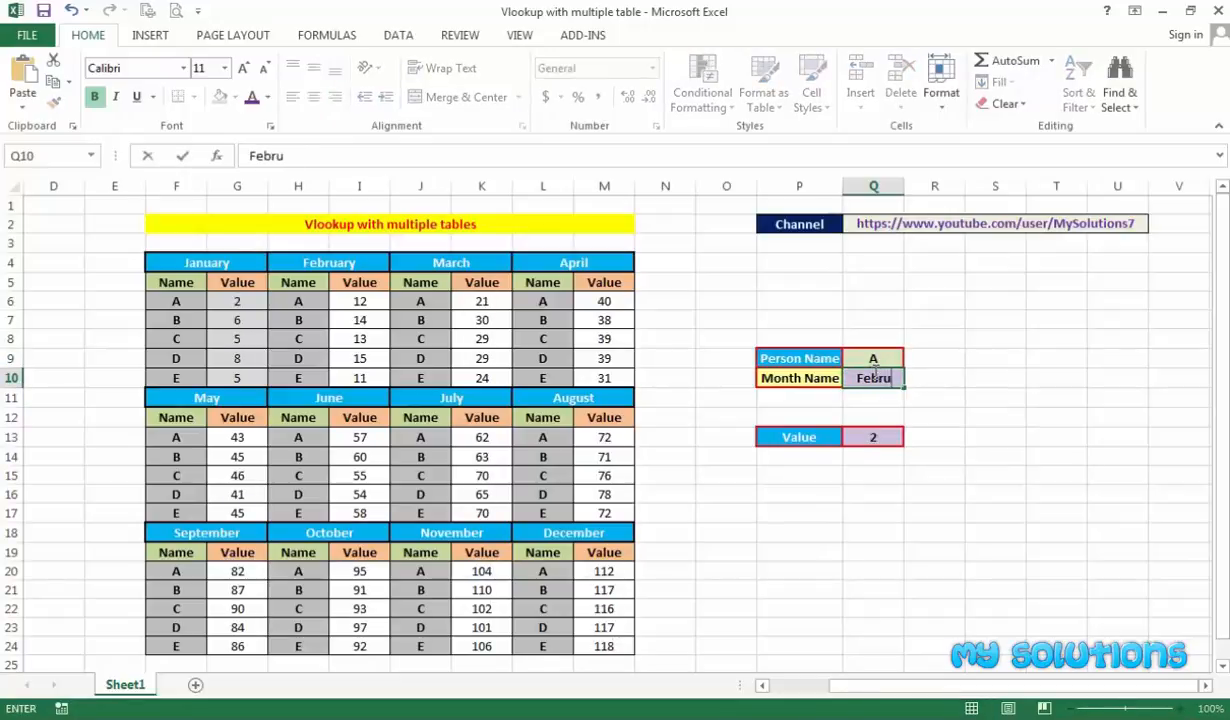
pyautogui.write('ary')
pyautogui.hotkey('ctrl', 'Return')
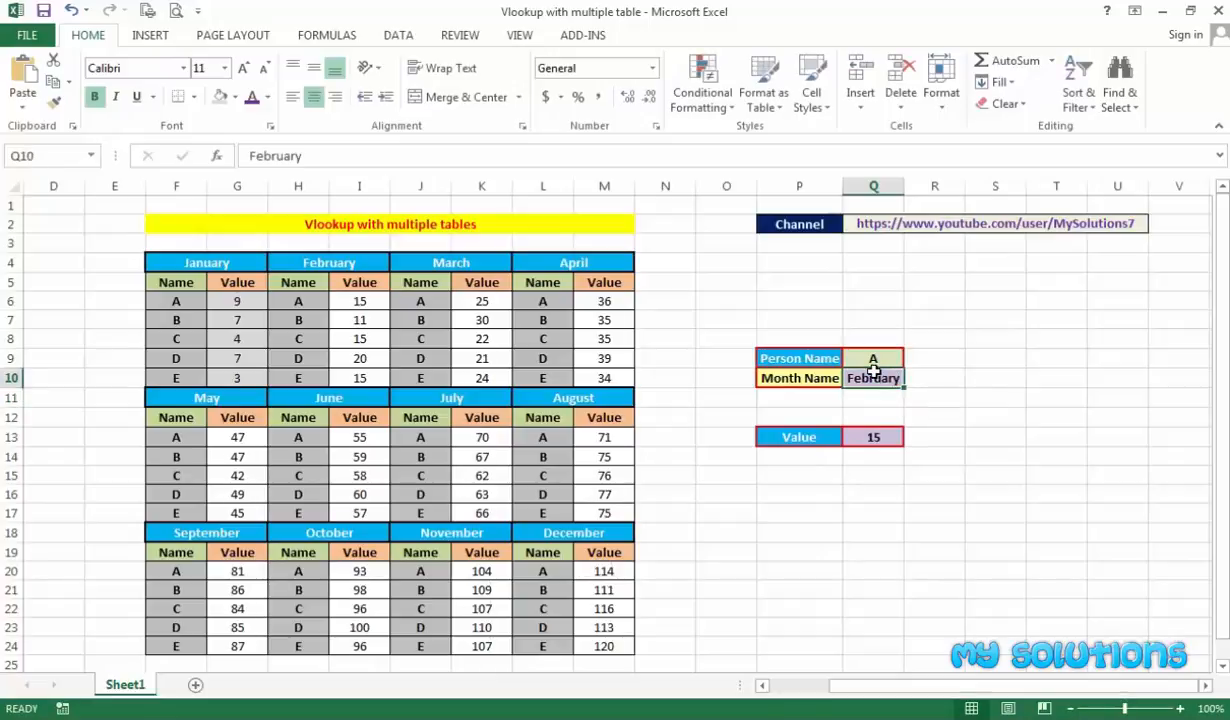
pyautogui.click(863, 438)
pyautogui.click(360, 301)
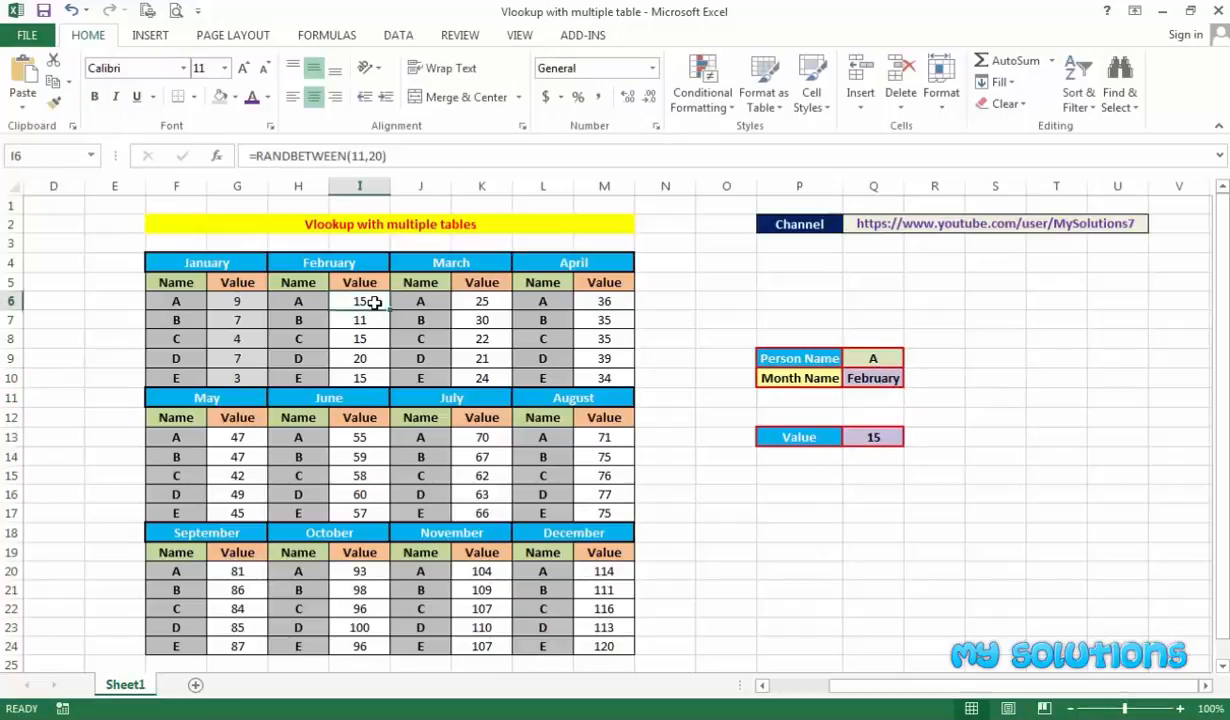
# Change the Person Name to D and check the Value result against D's row in the February table
pyautogui.click(874, 358)
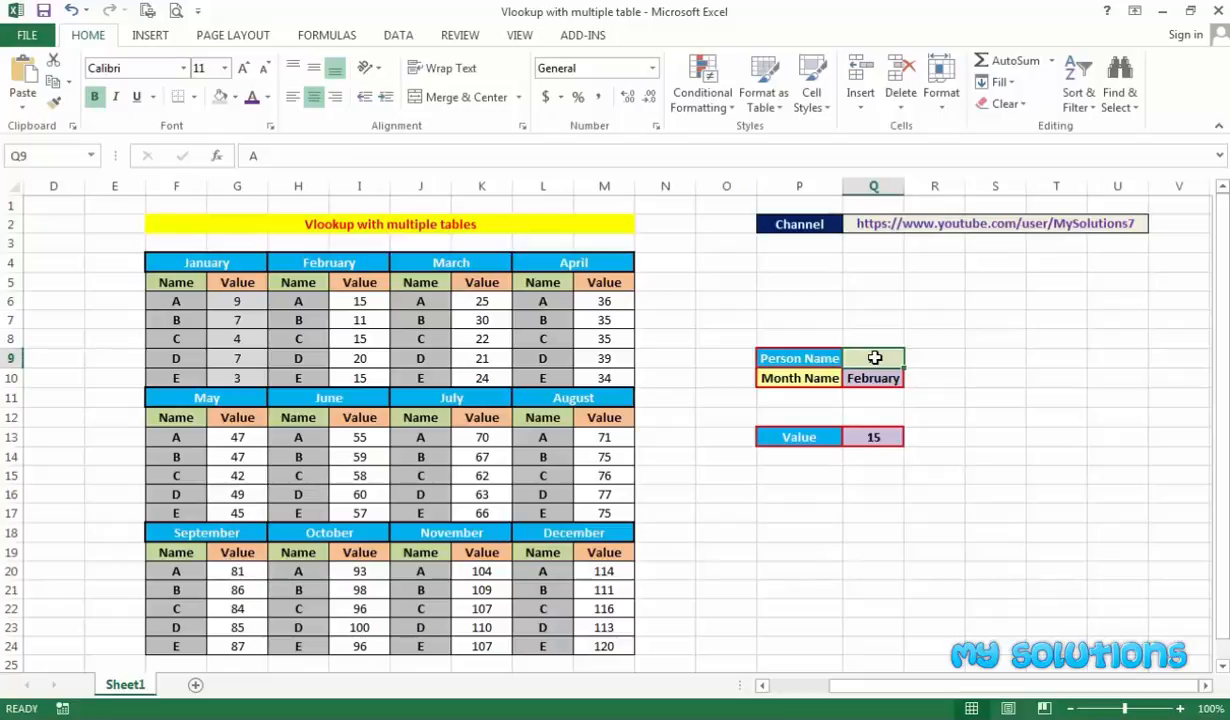
pyautogui.write('D')
pyautogui.press('Return')
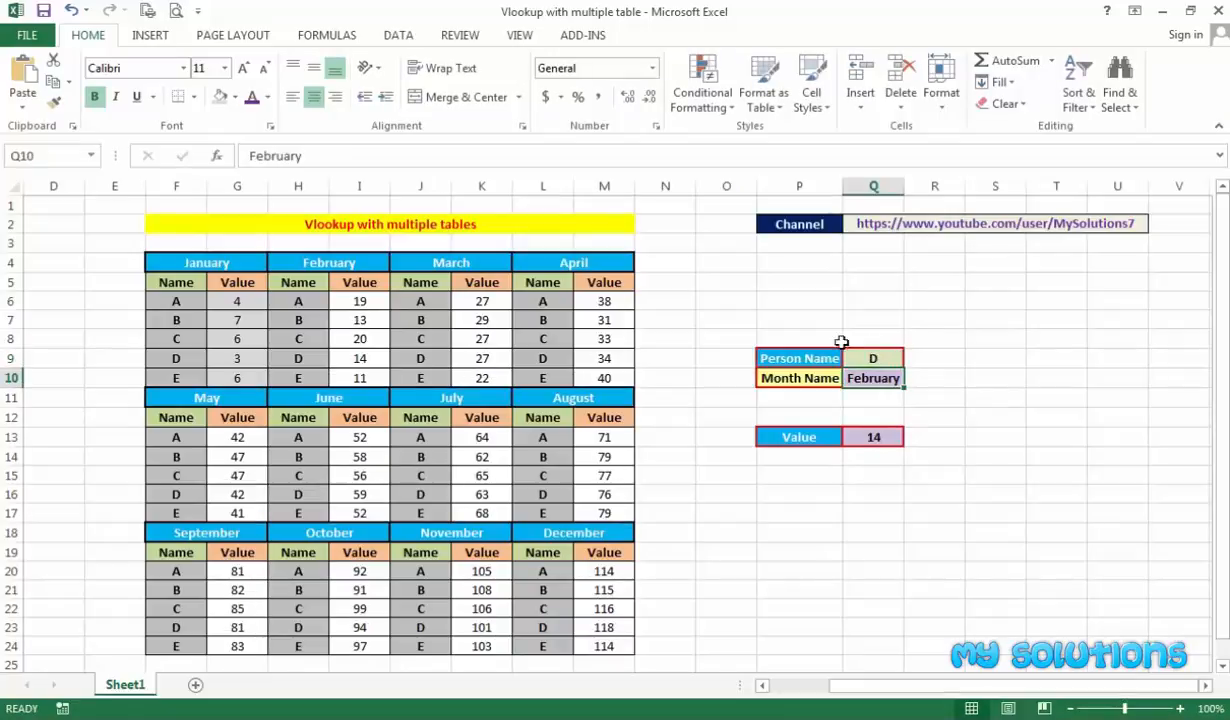
pyautogui.click(359, 357)
pyautogui.moveTo(310, 357); pyautogui.dragTo(358, 357)
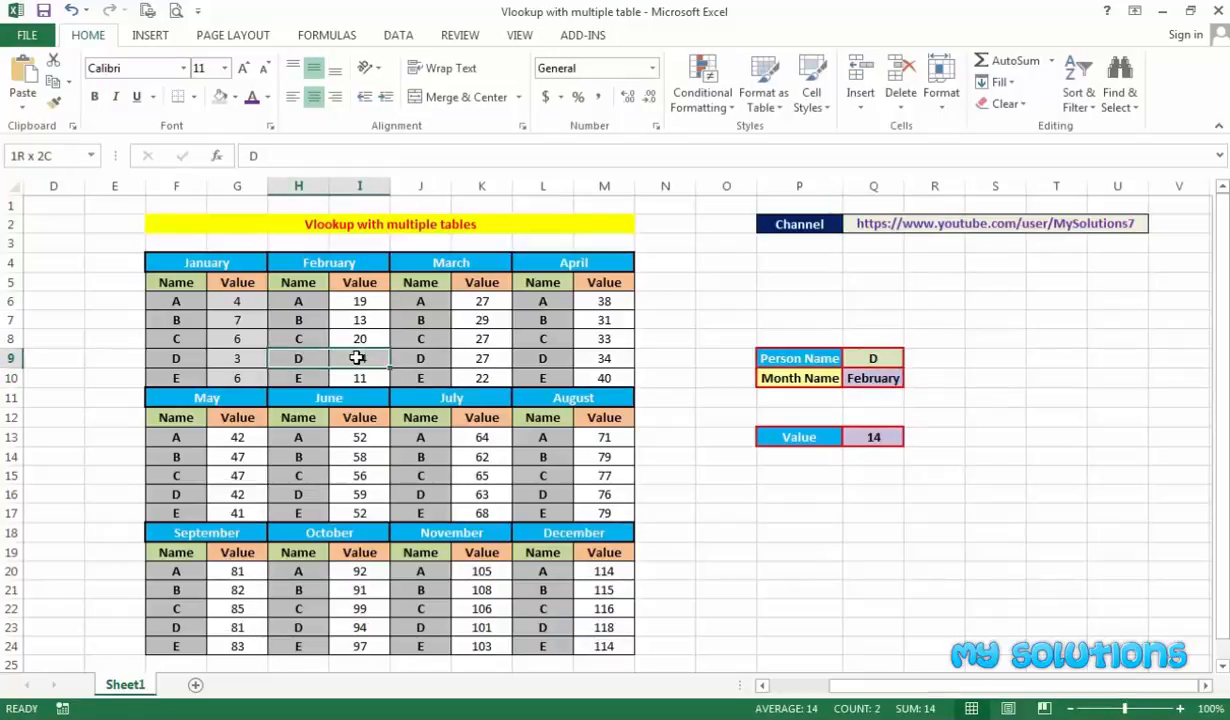
pyautogui.click(863, 520)
pyautogui.click(873, 437)
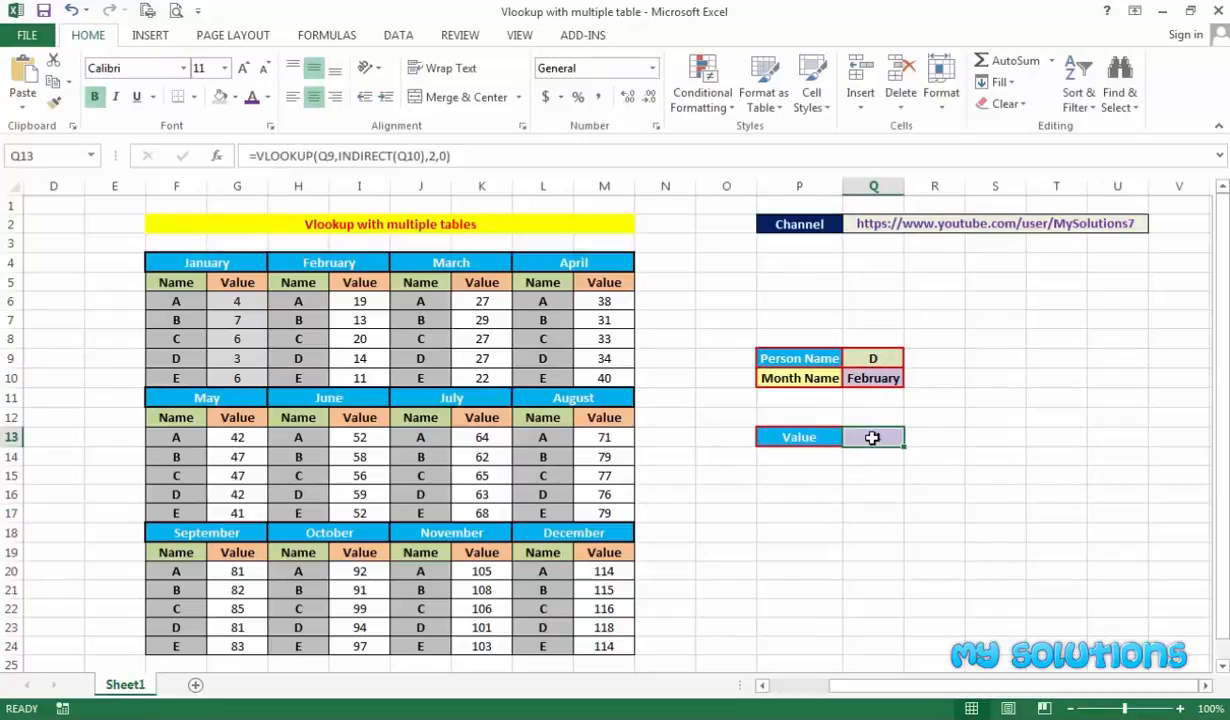
pyautogui.click(873, 378)
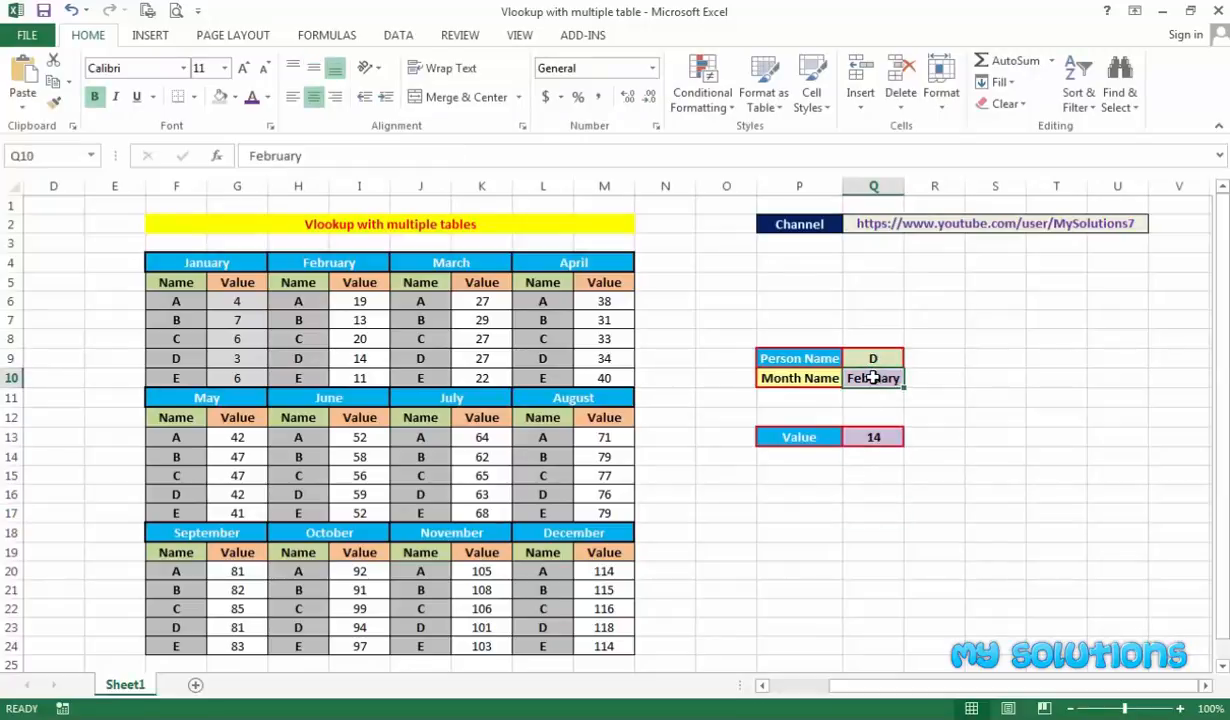
pyautogui.write('Junew')
pyautogui.press('Return')
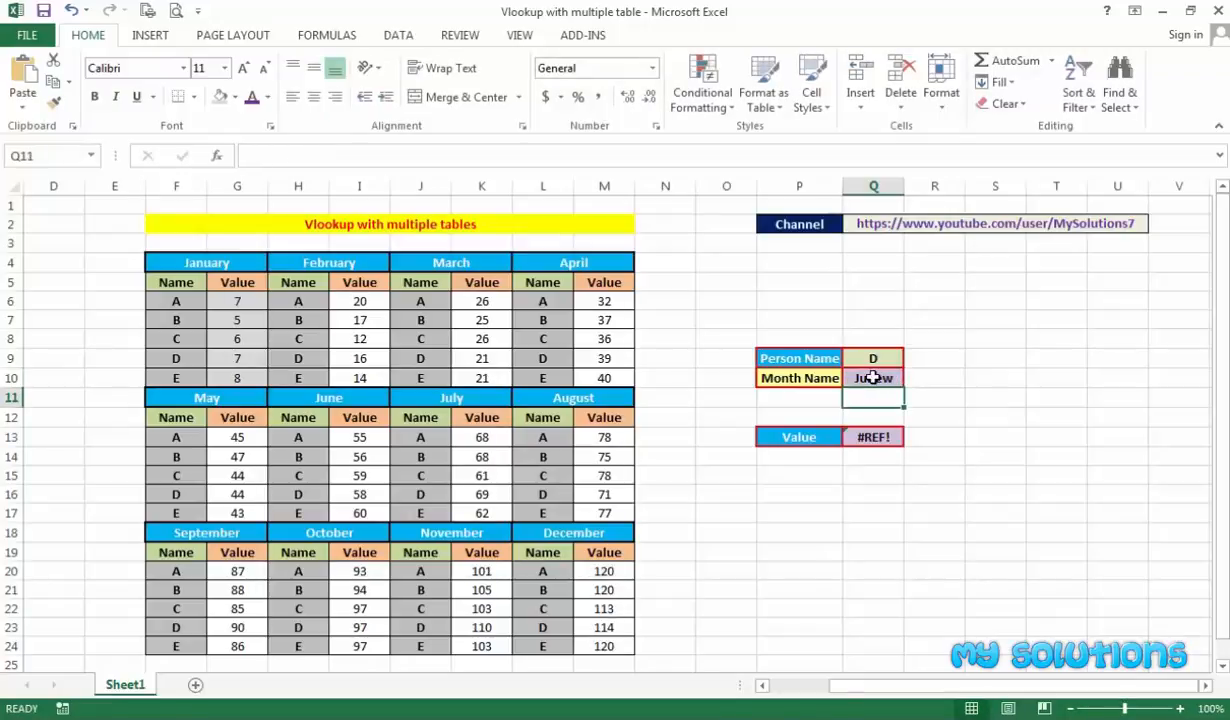
# Set the Month Name in Q10 to June and check the Value result against D's row in the June table
pyautogui.click(873, 378)
pyautogui.press('Up')
pyautogui.click(873, 378)
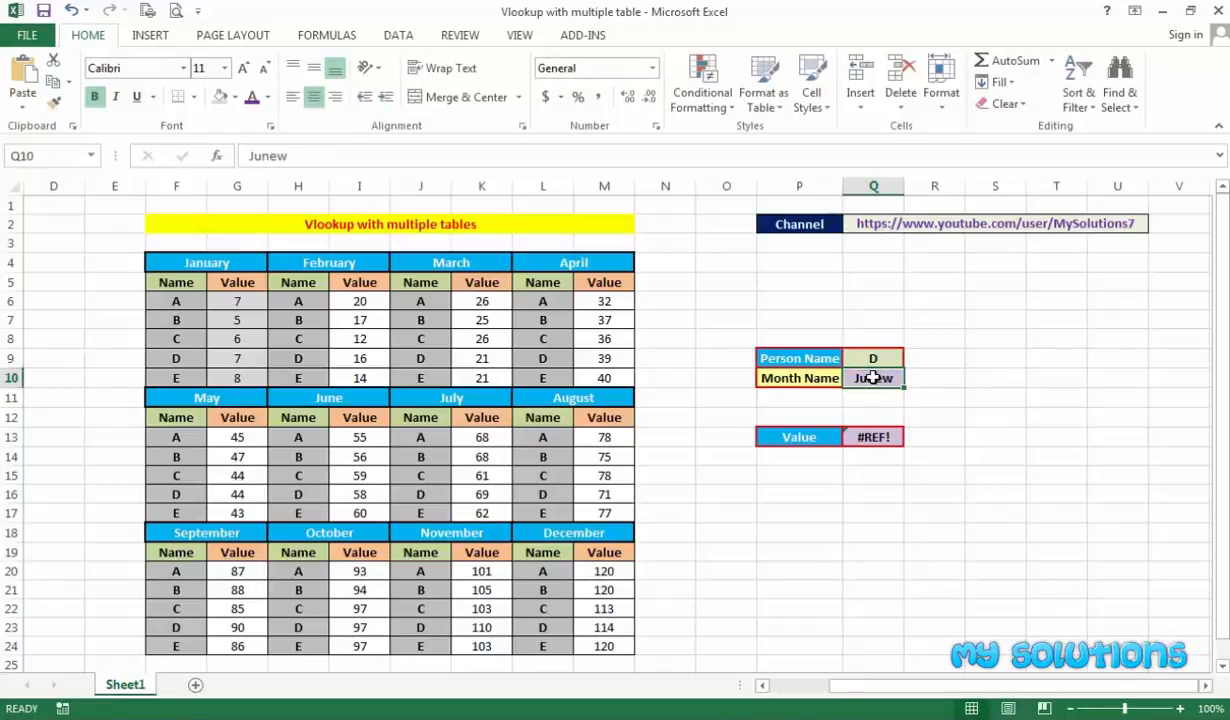
pyautogui.write('June')
pyautogui.press('Return')
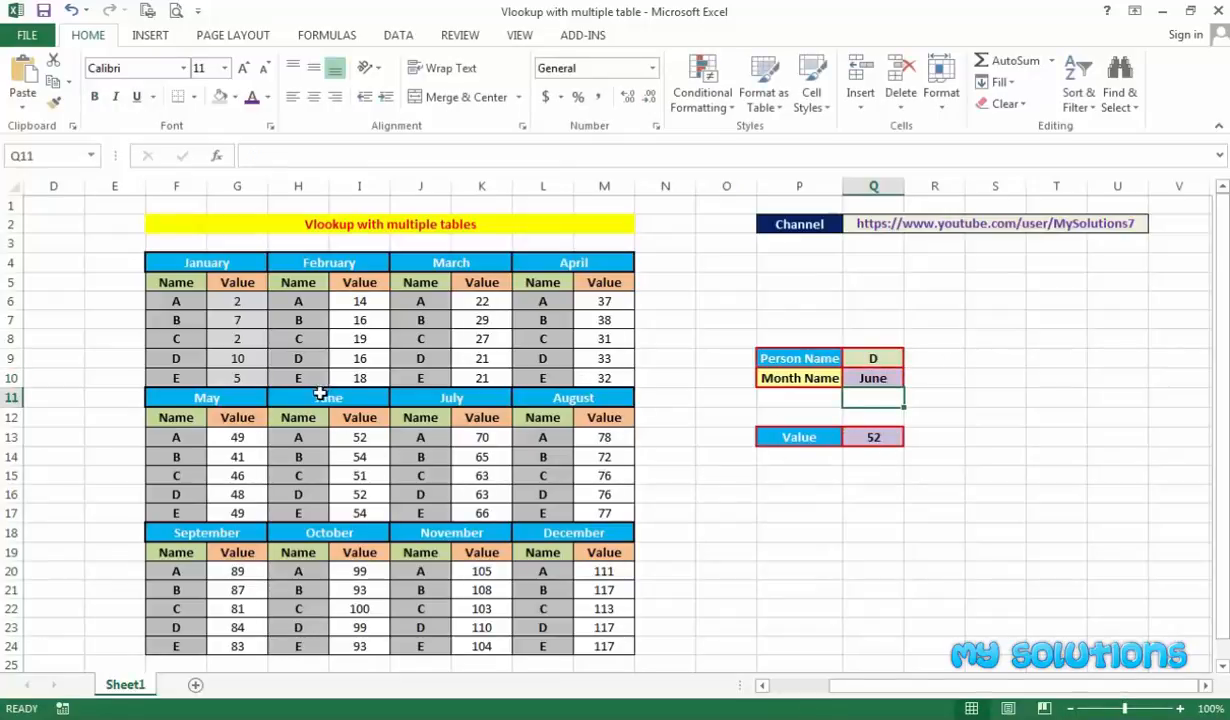
pyautogui.click(288, 472)
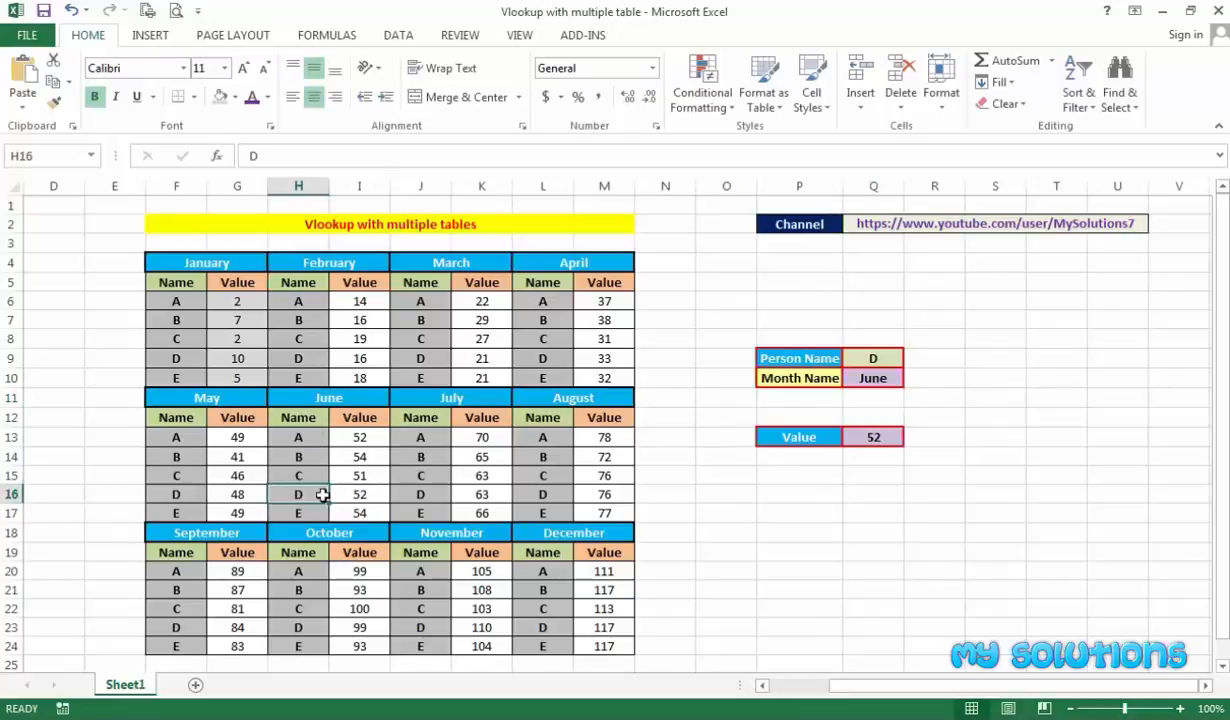
pyautogui.click(344, 494)
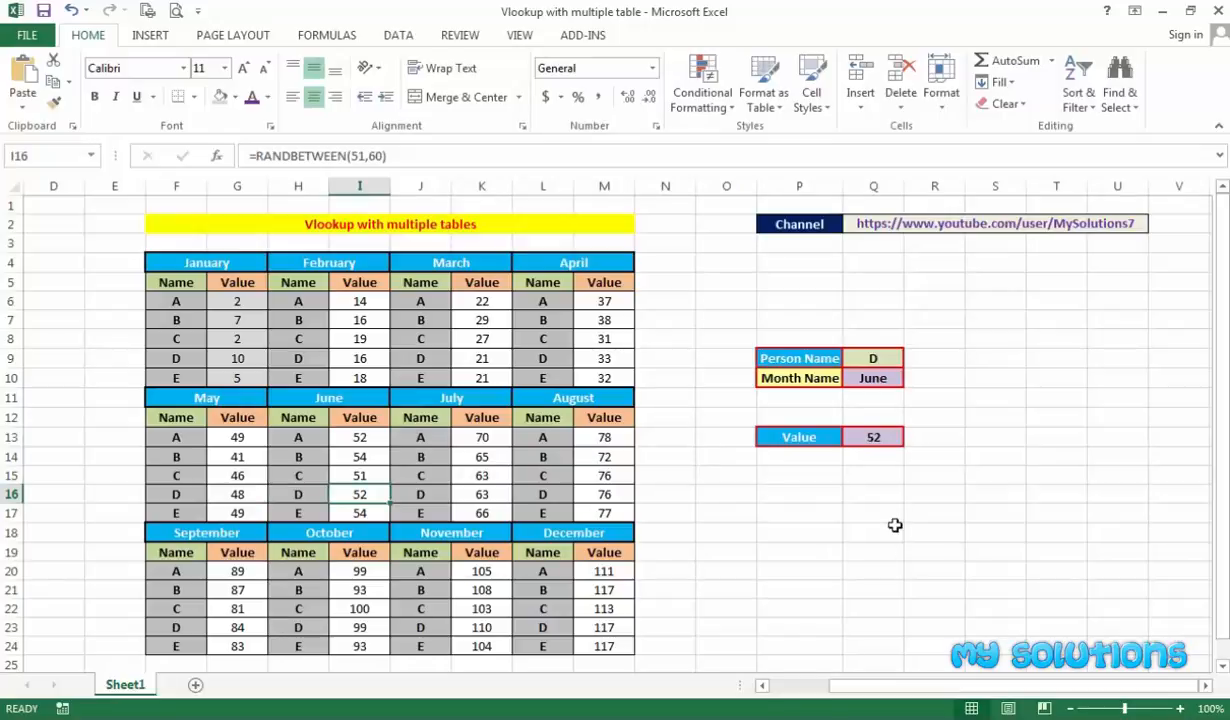
# Review the VLOOKUP formula in the Value cell Q13 together with its Month Name and Person Name input cells
pyautogui.click(857, 457)
pyautogui.click(866, 437)
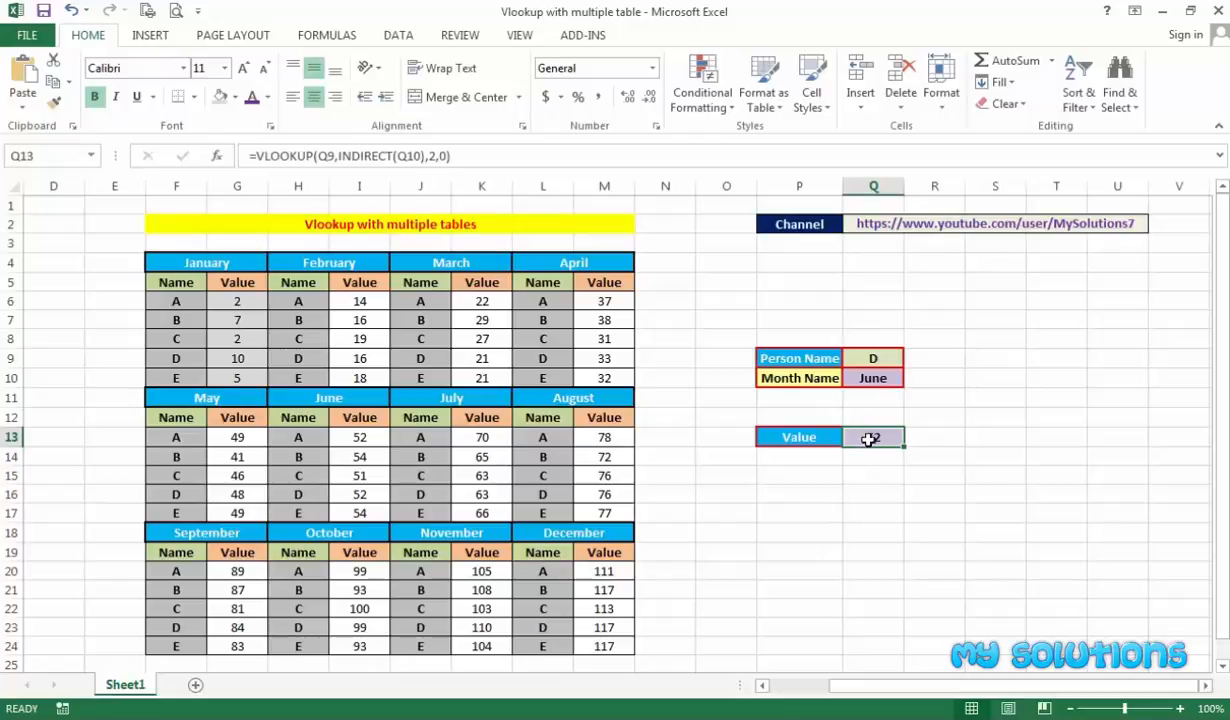
pyautogui.click(870, 379)
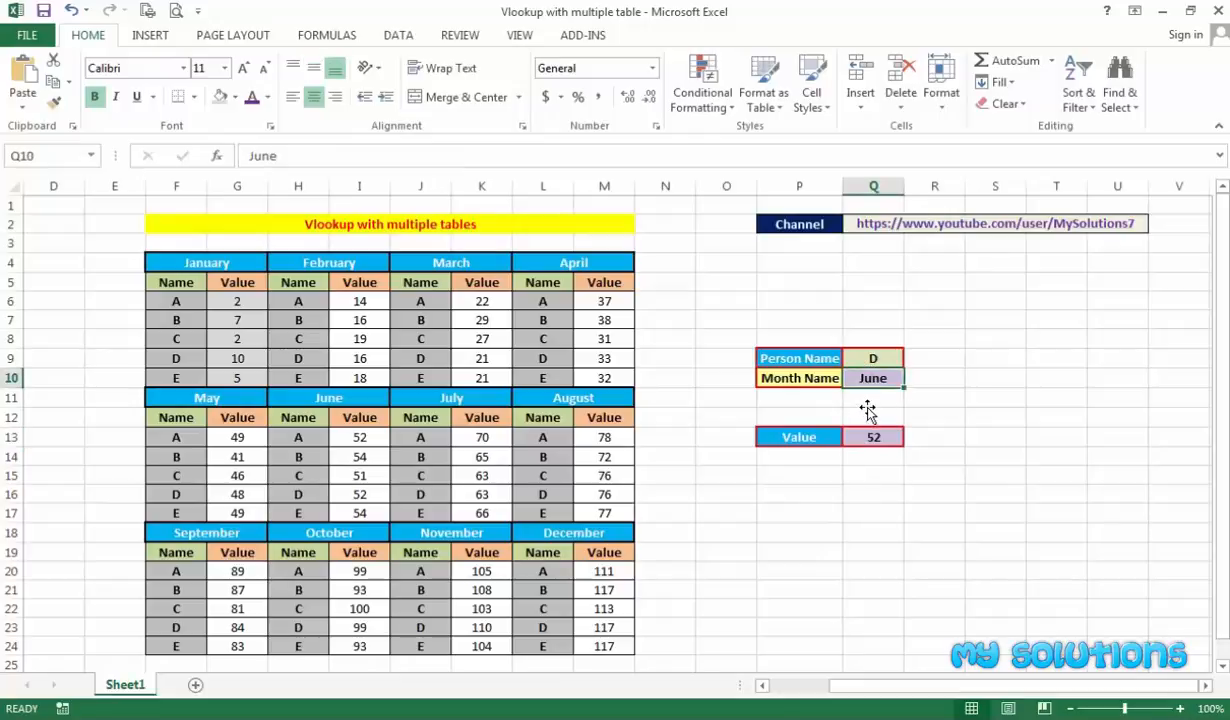
pyautogui.click(882, 358)
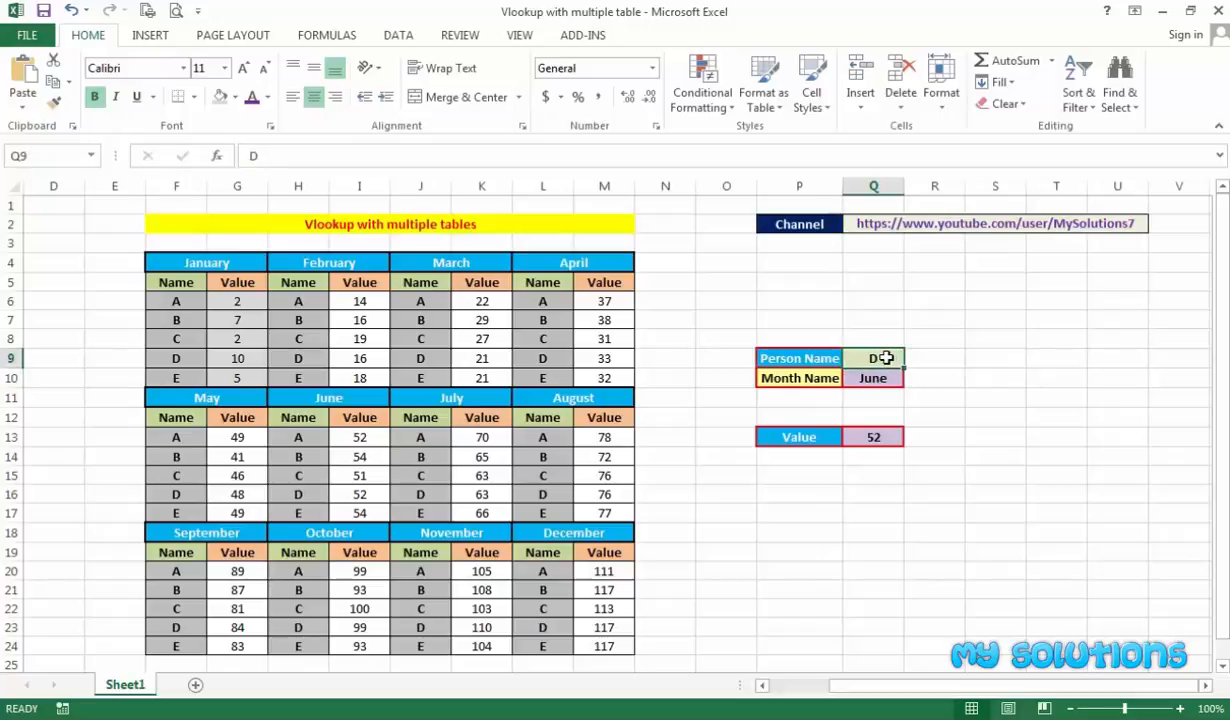
pyautogui.click(864, 476)
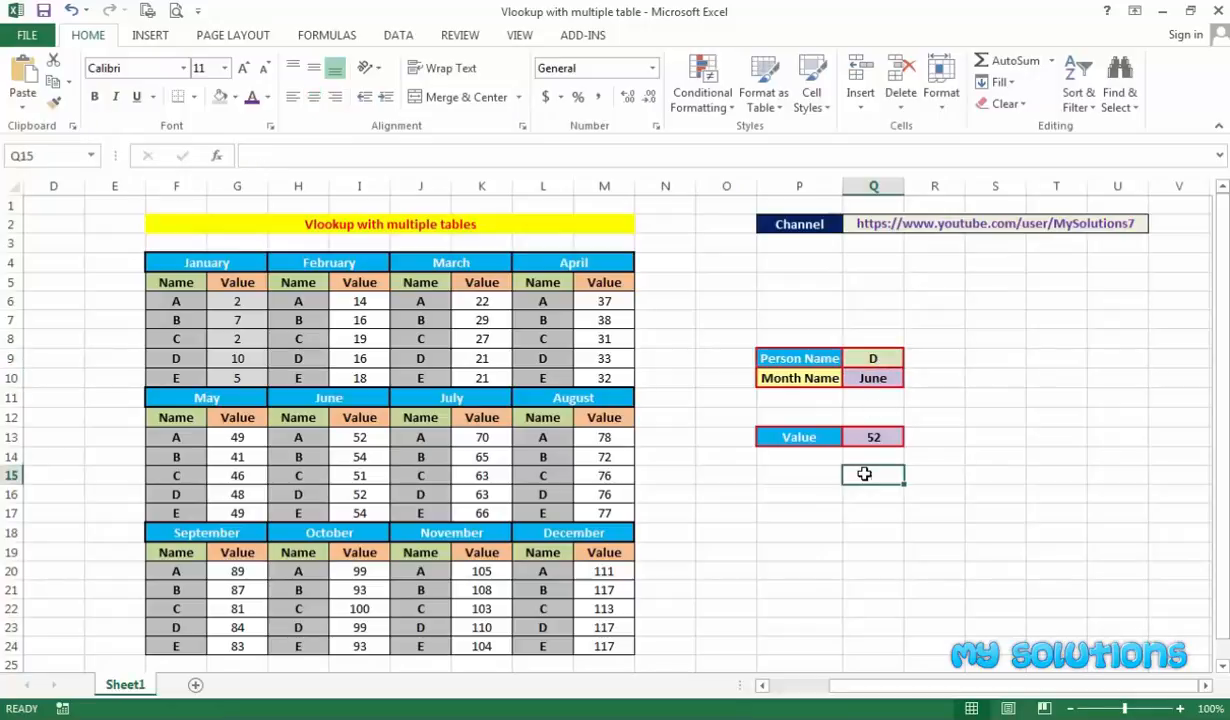